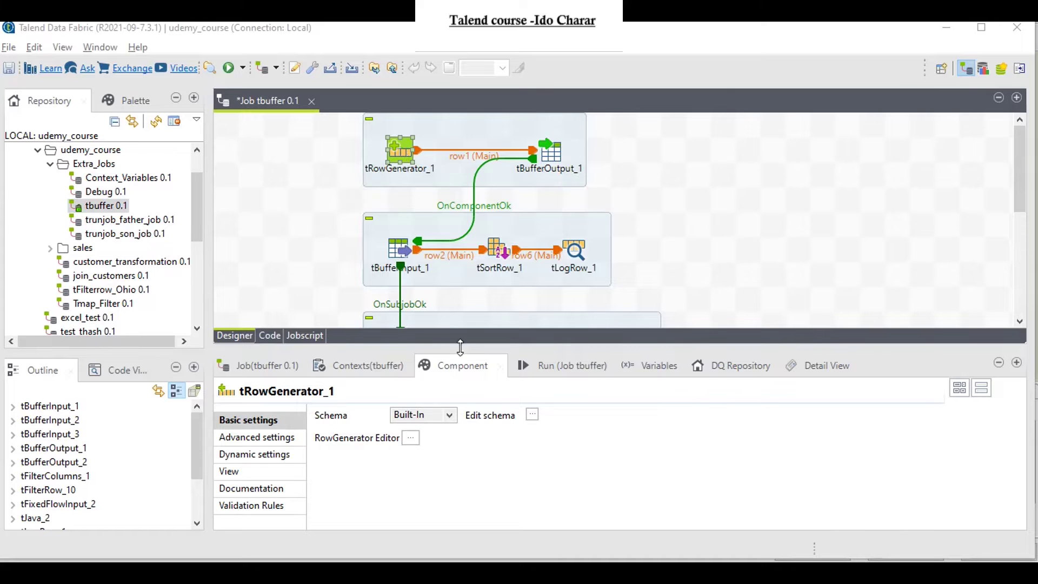
Review tRowGenerator_1's schema, plus the functions of id, first_name and last_name and the number of rows in its RowGenerator Editor
click(533, 415)
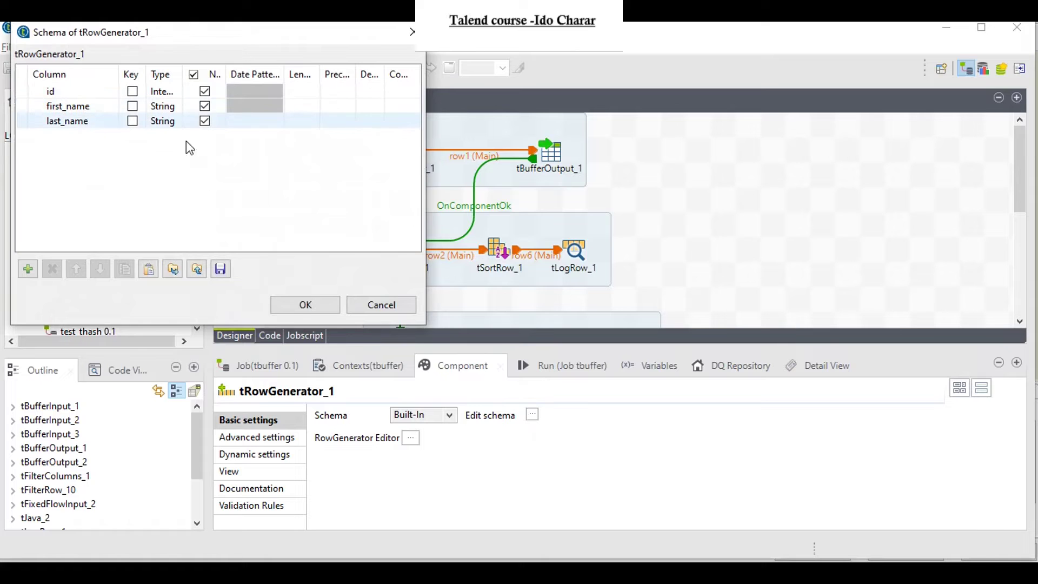
click(305, 306)
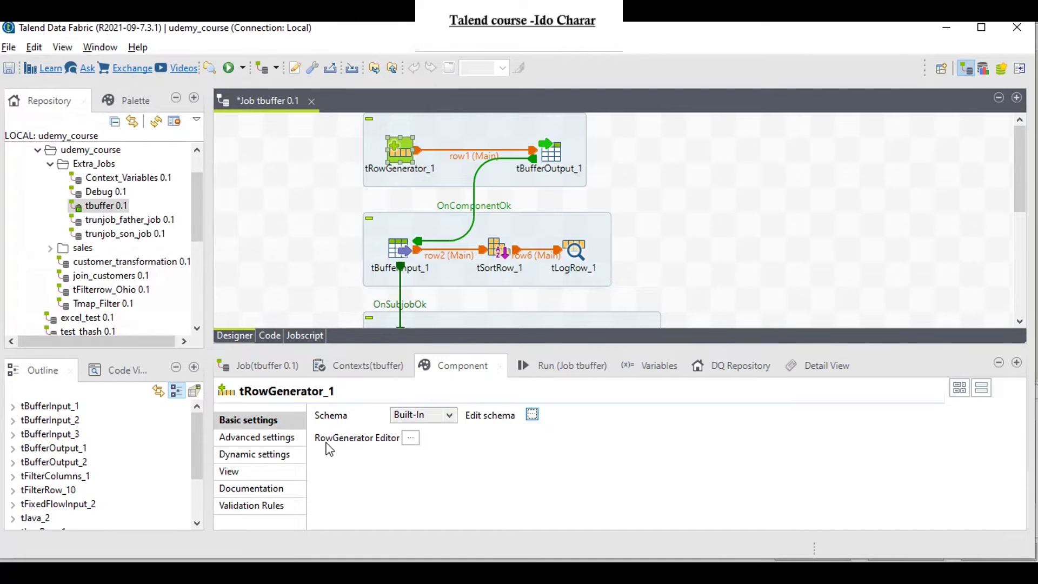
click(410, 438)
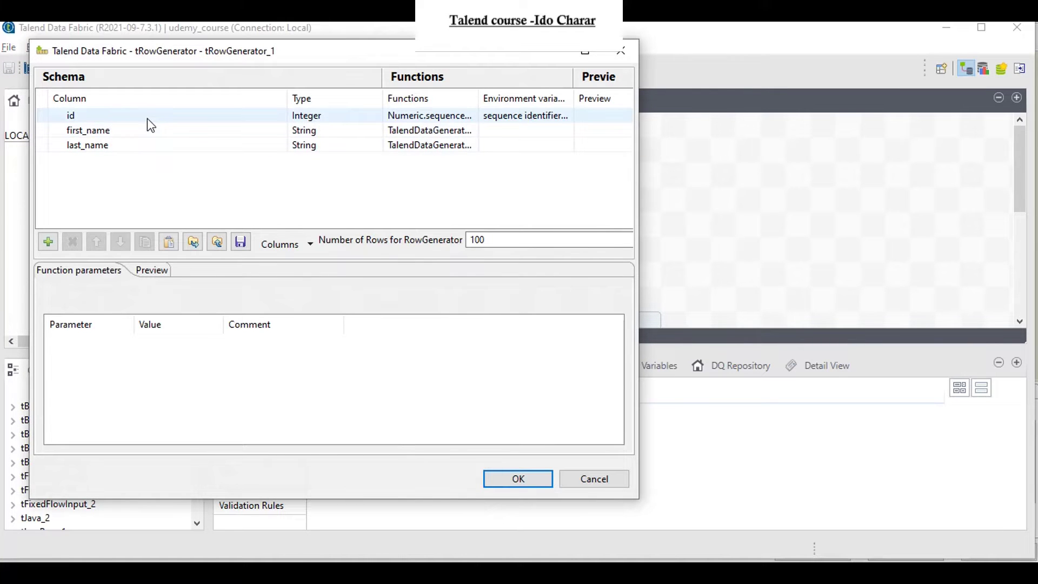
click(407, 120)
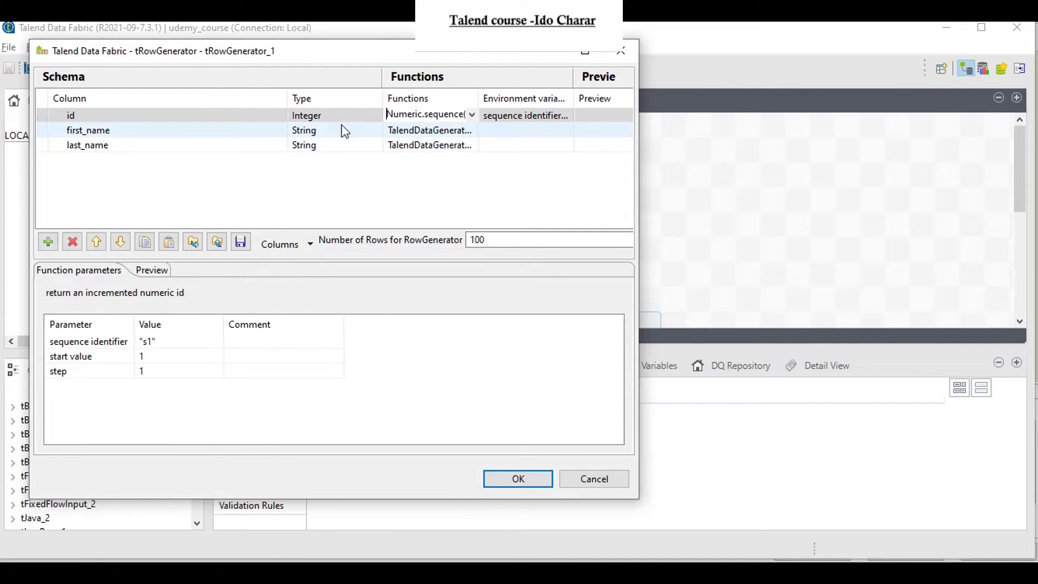
click(411, 130)
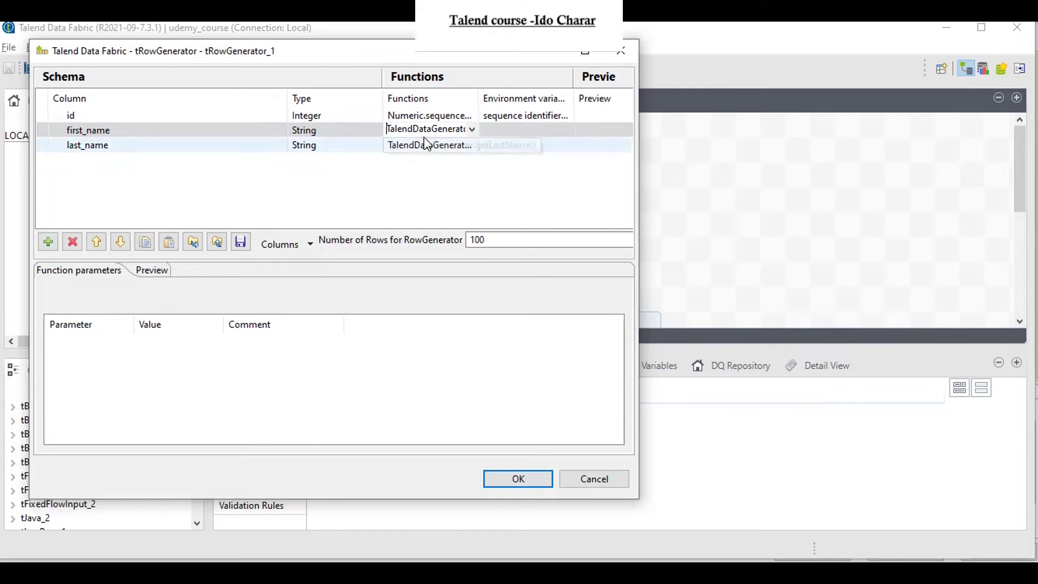
click(470, 131)
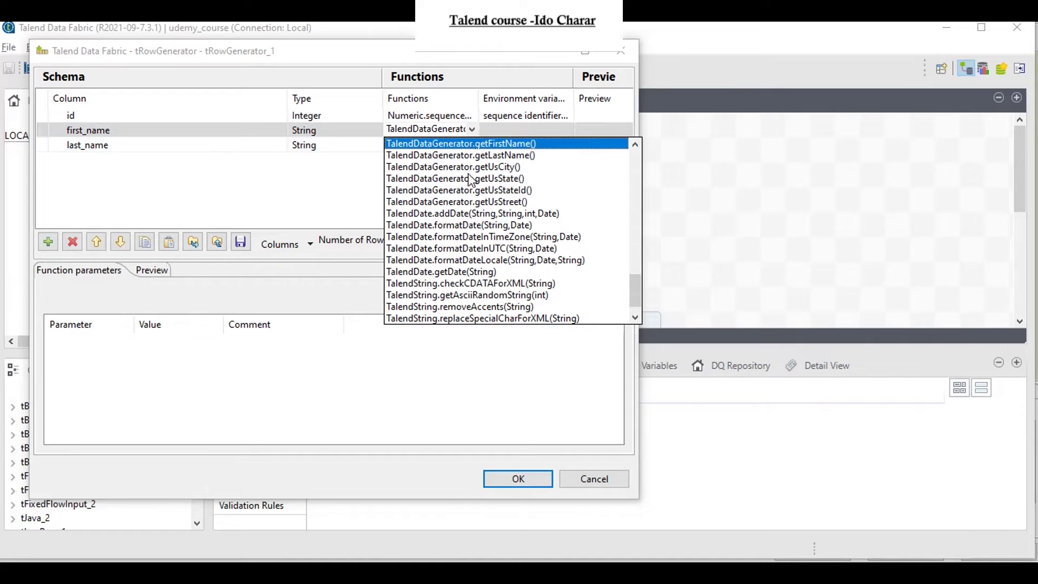
click(319, 194)
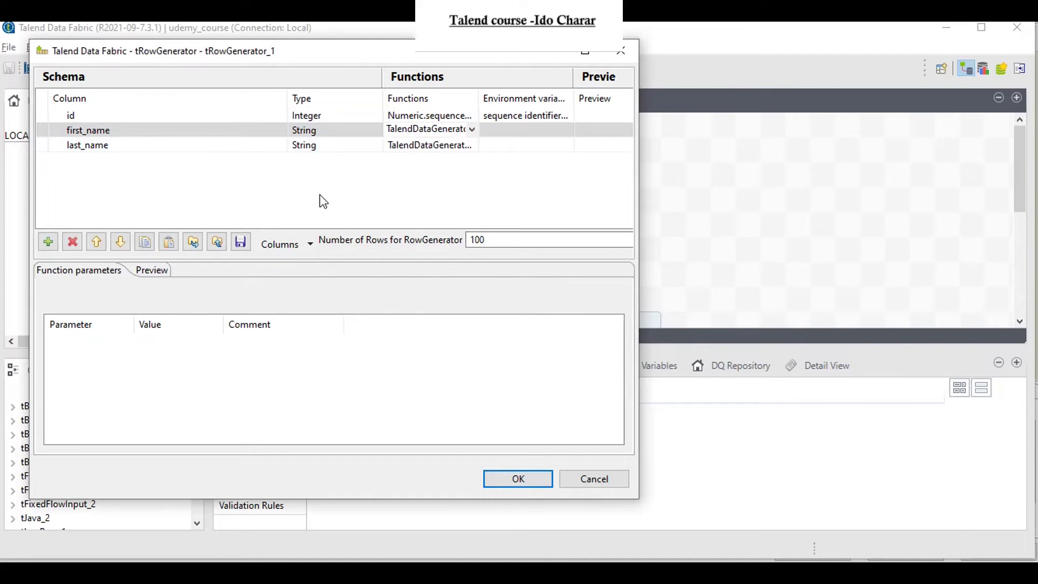
click(410, 144)
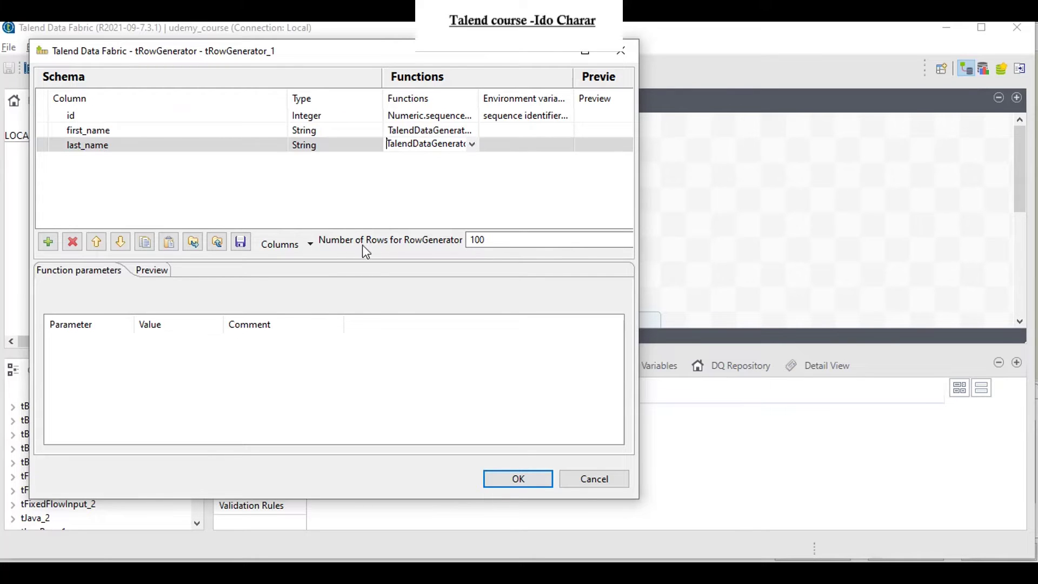
click(487, 244)
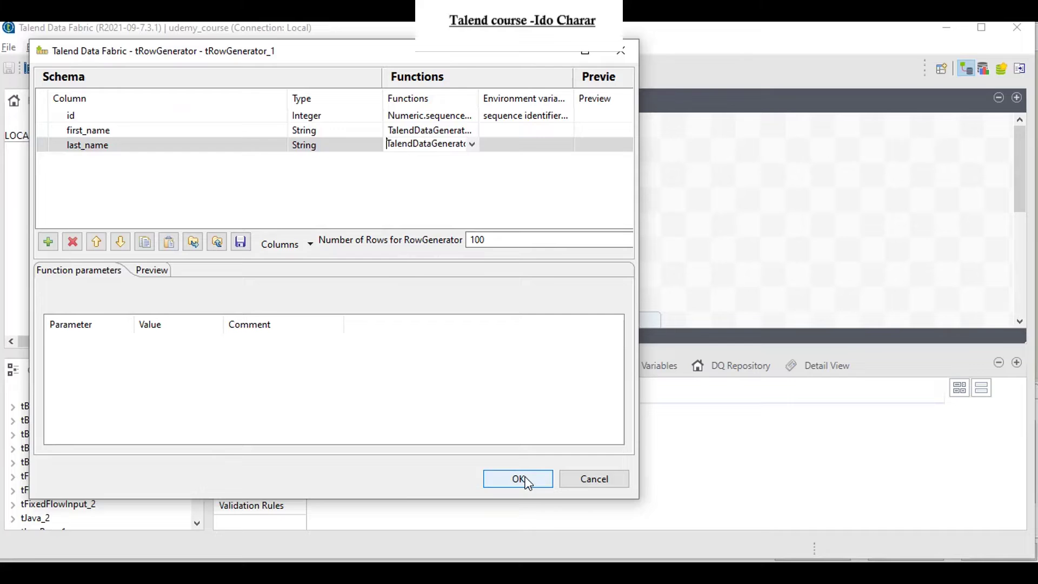
click(525, 478)
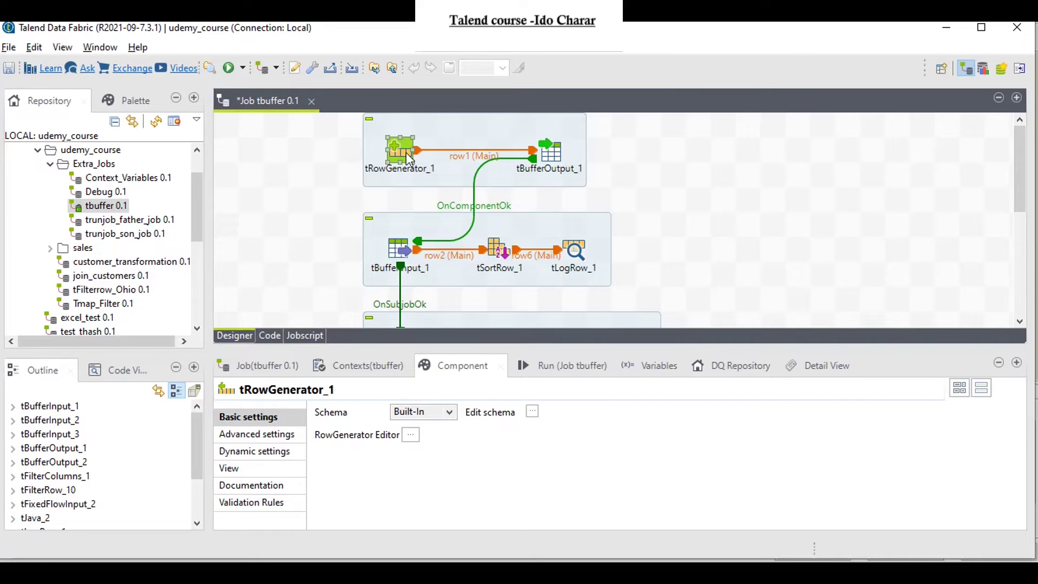
Compare the input and output schemas of tBufferOutput_1 in the first subjob
click(559, 155)
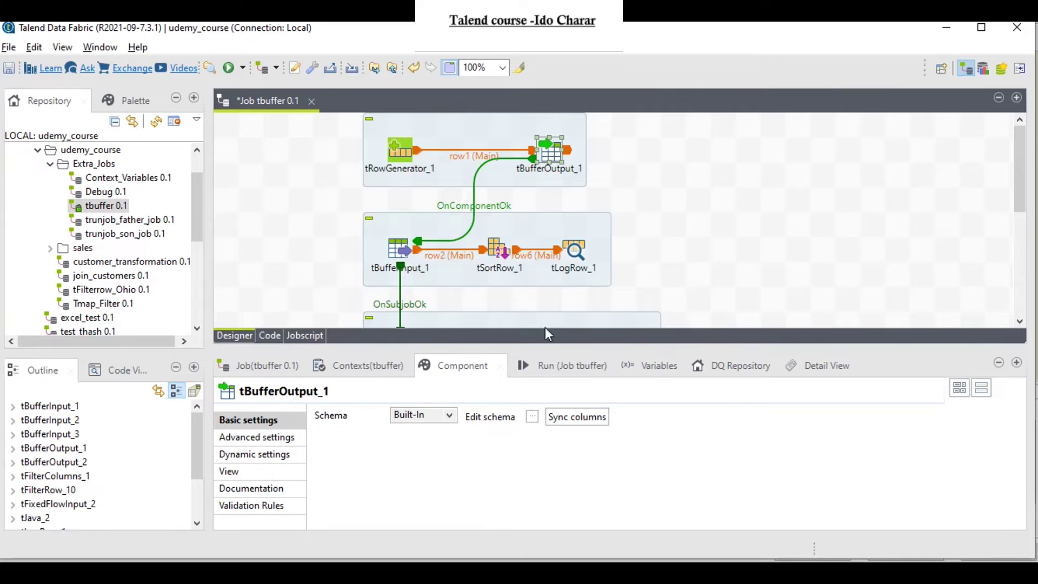
click(557, 421)
click(533, 418)
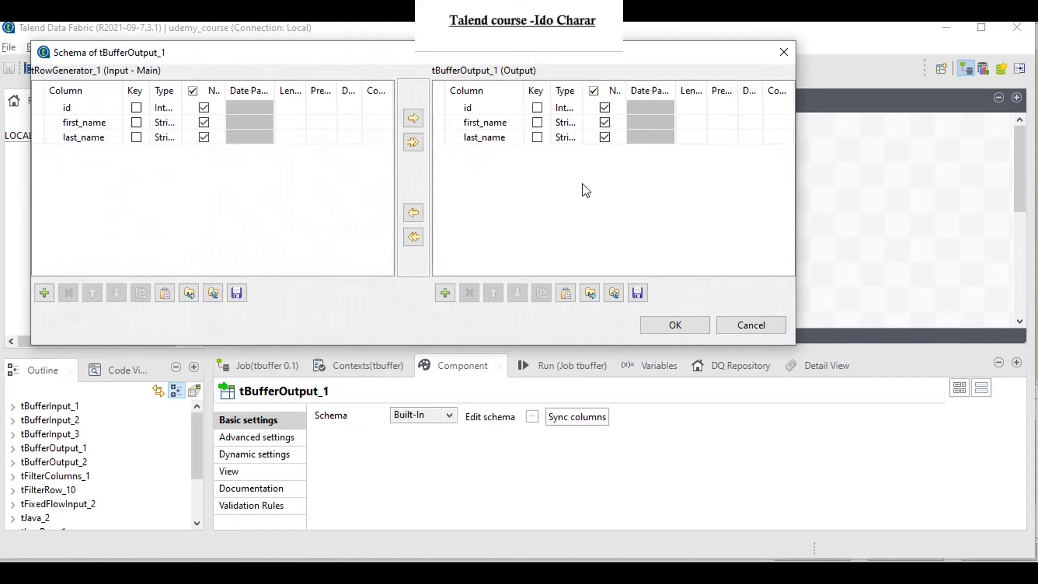
click(675, 326)
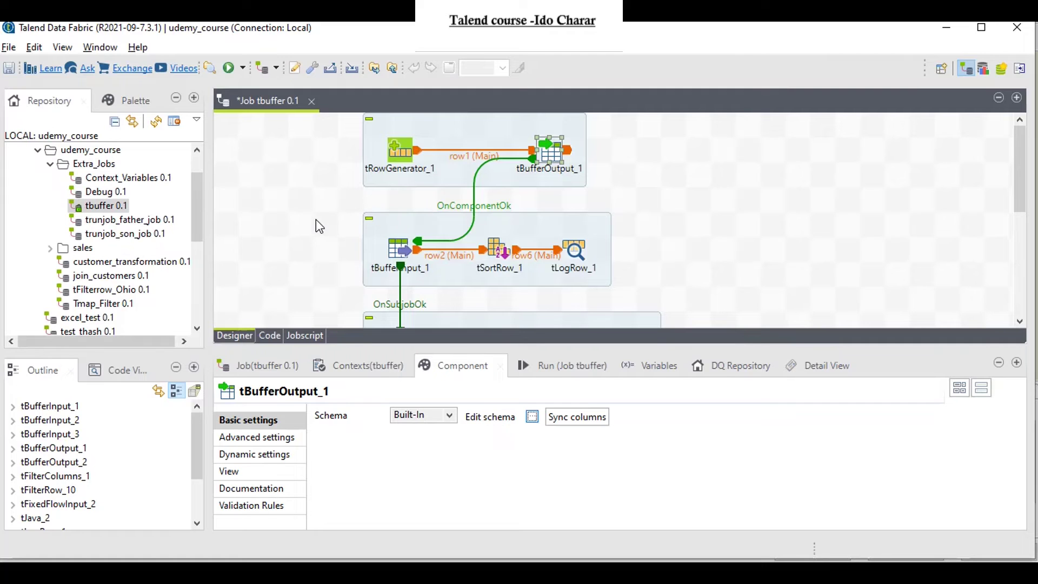
Check the schema columns of tBufferInput_1 in the second subjob
scroll(316, 220, down, 1)
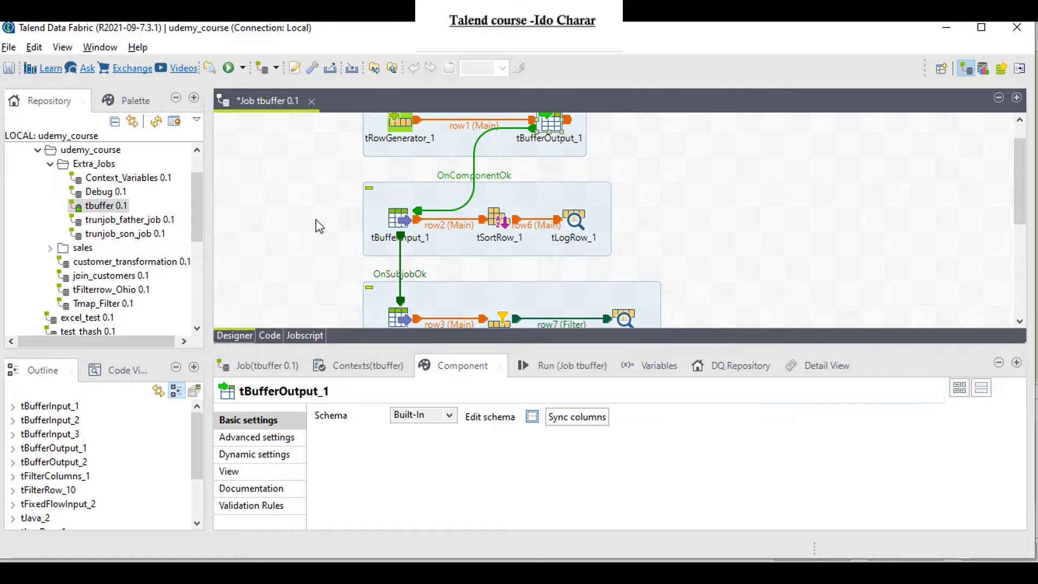
click(398, 218)
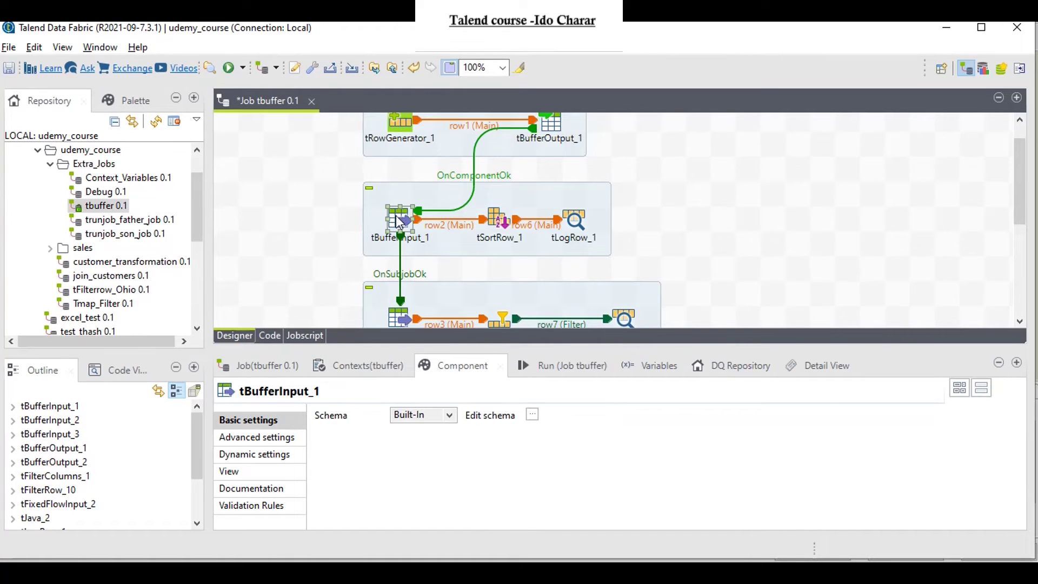
click(532, 415)
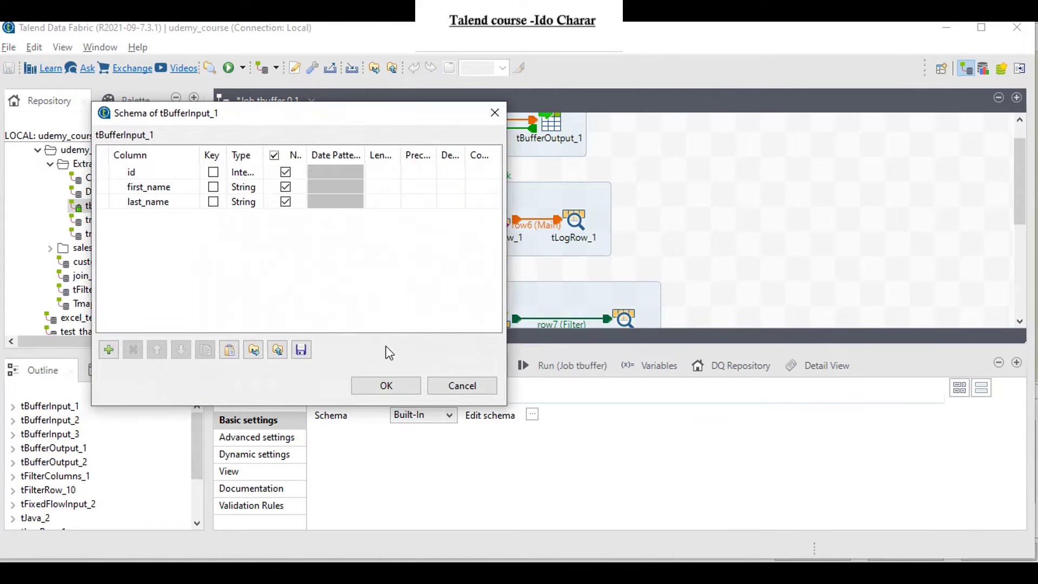
click(408, 388)
Copy the id, first_name and last_name columns from the output schema of tBufferOutput_1
click(551, 125)
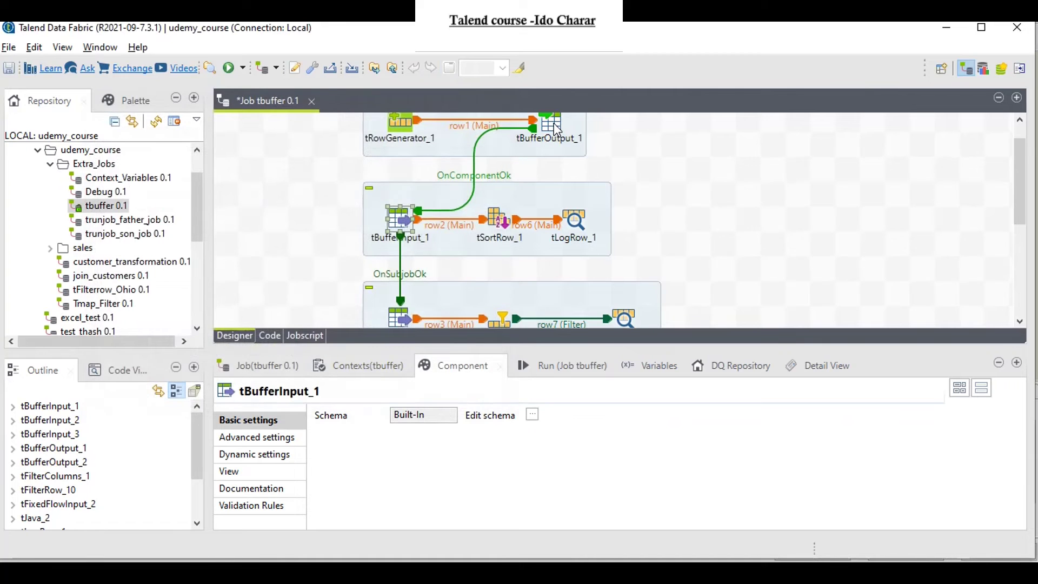
click(532, 417)
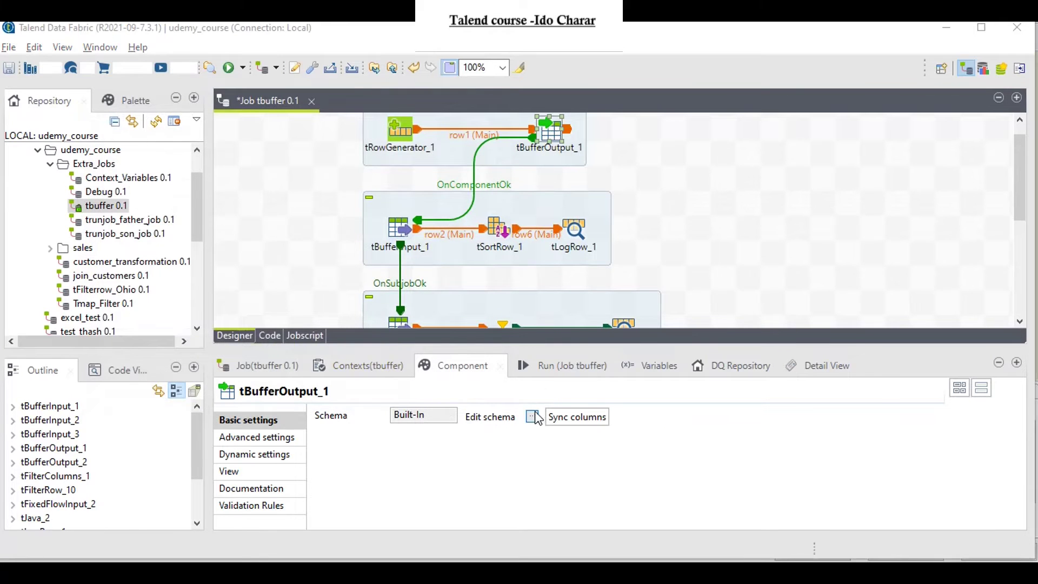
click(547, 188)
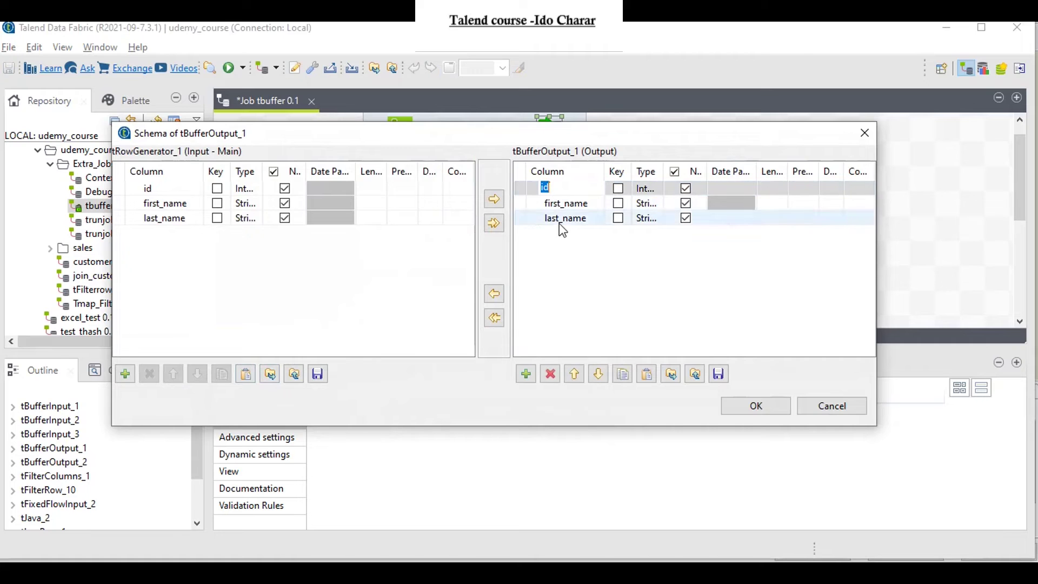
shift+click(558, 219)
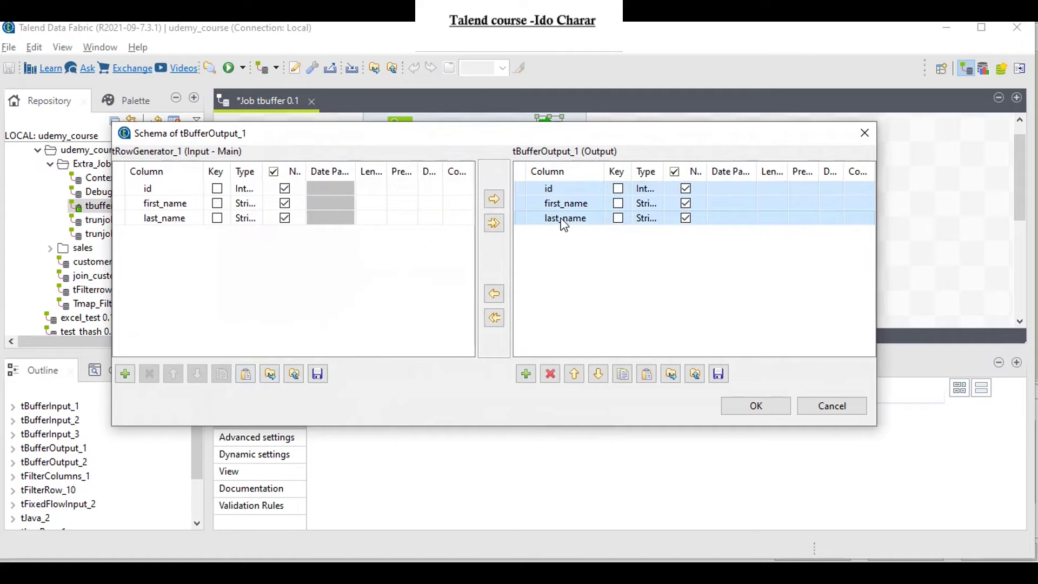
click(623, 375)
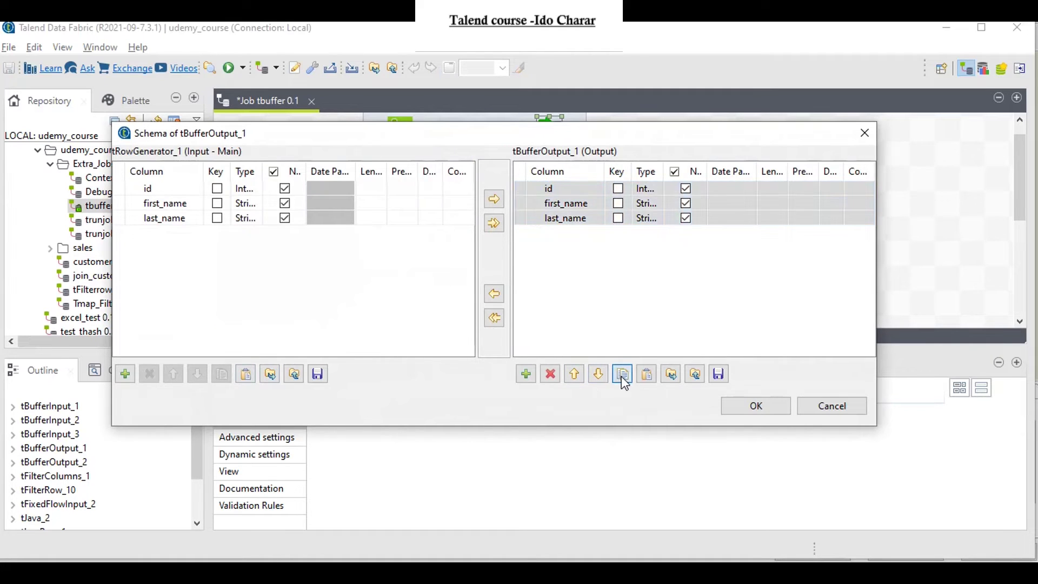
click(752, 405)
Reopen tBufferInput_1's schema, look at its option for pasting copied columns, and accept the schema
click(400, 229)
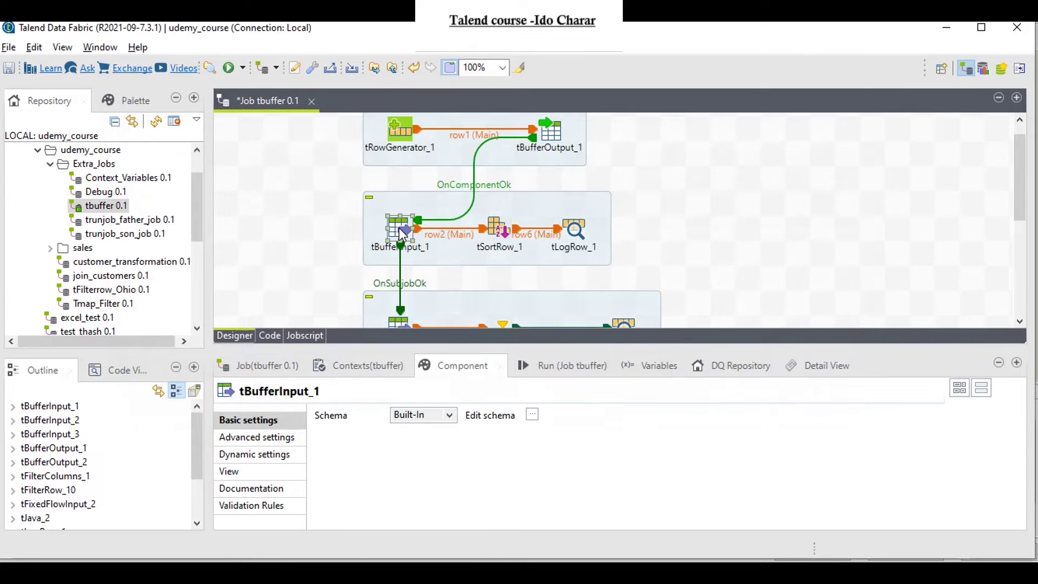
click(532, 415)
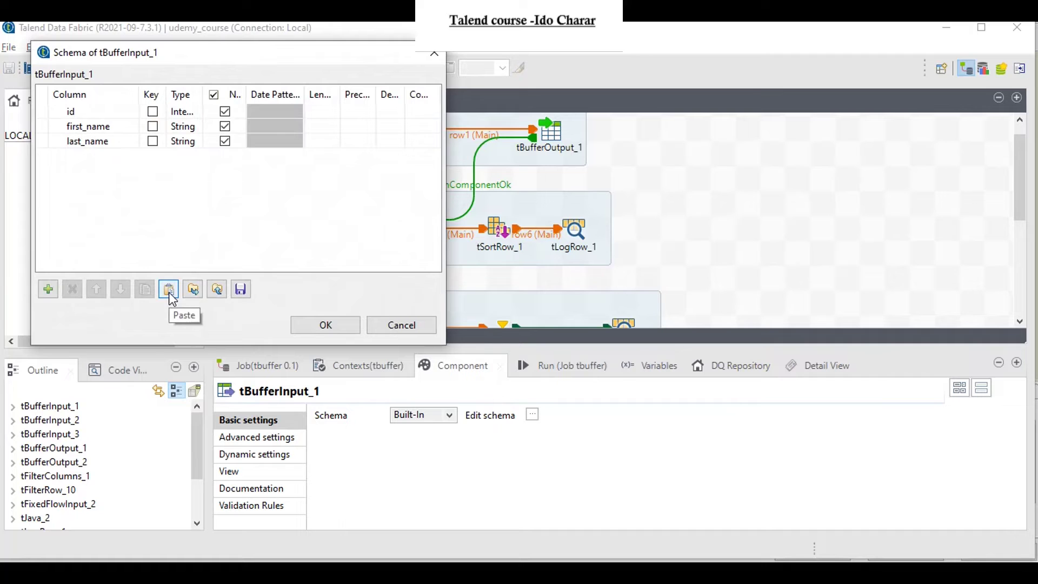
click(336, 325)
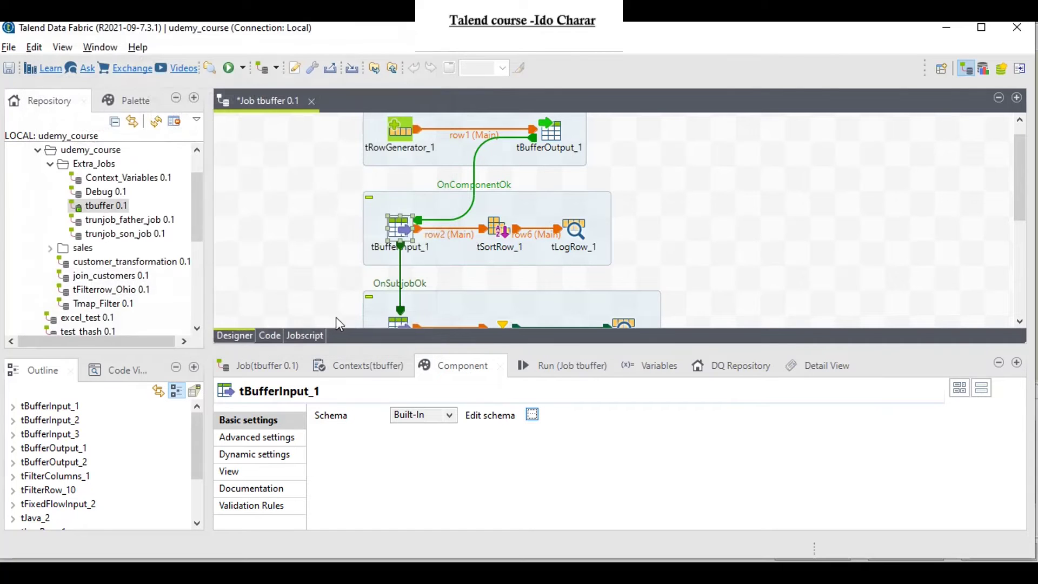
Review tSortRow_1's input and output schemas and its sort criteria: schema column, sort type and order
click(500, 232)
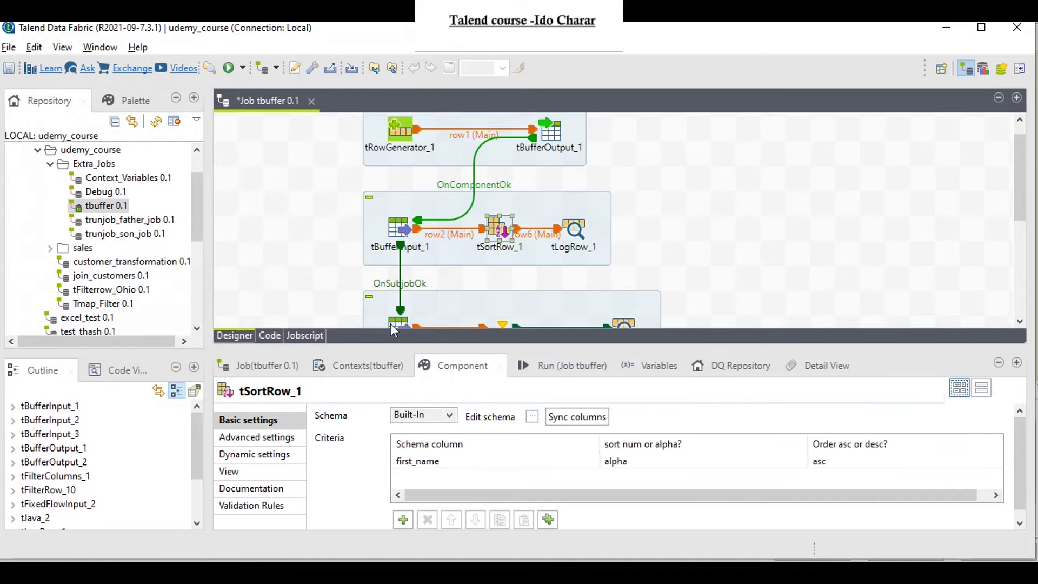
click(532, 416)
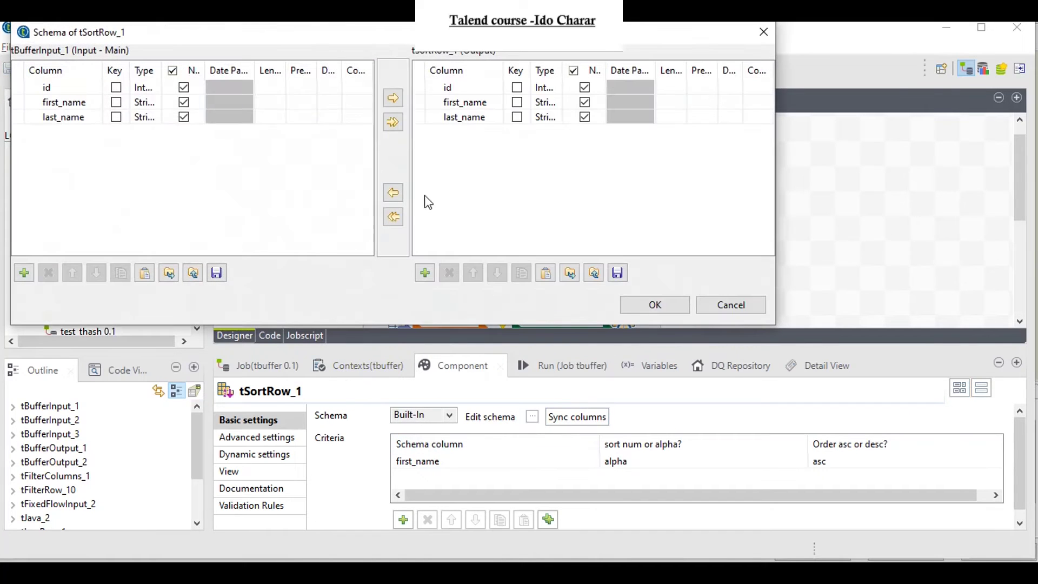
click(642, 308)
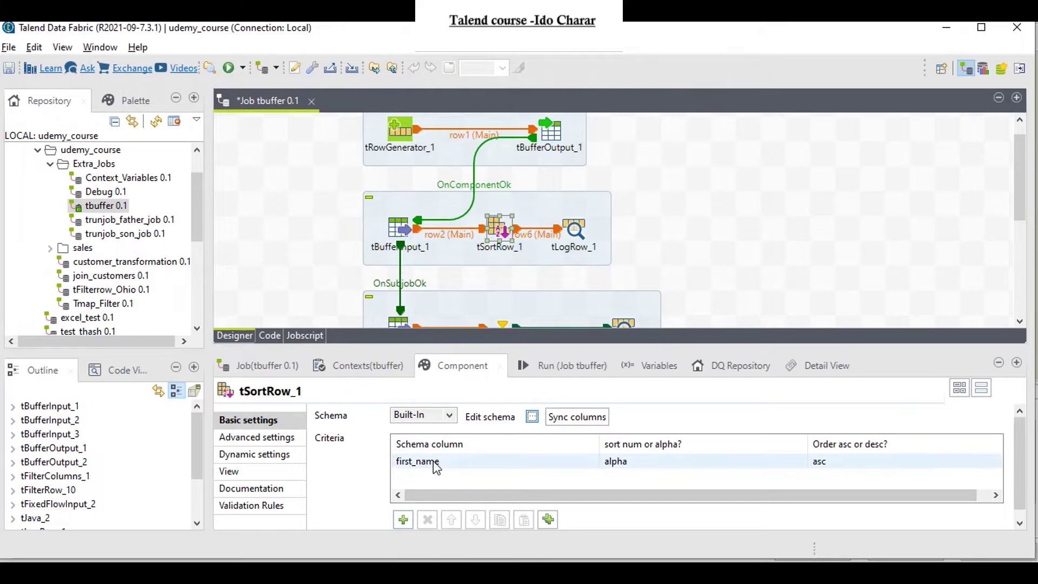
click(455, 461)
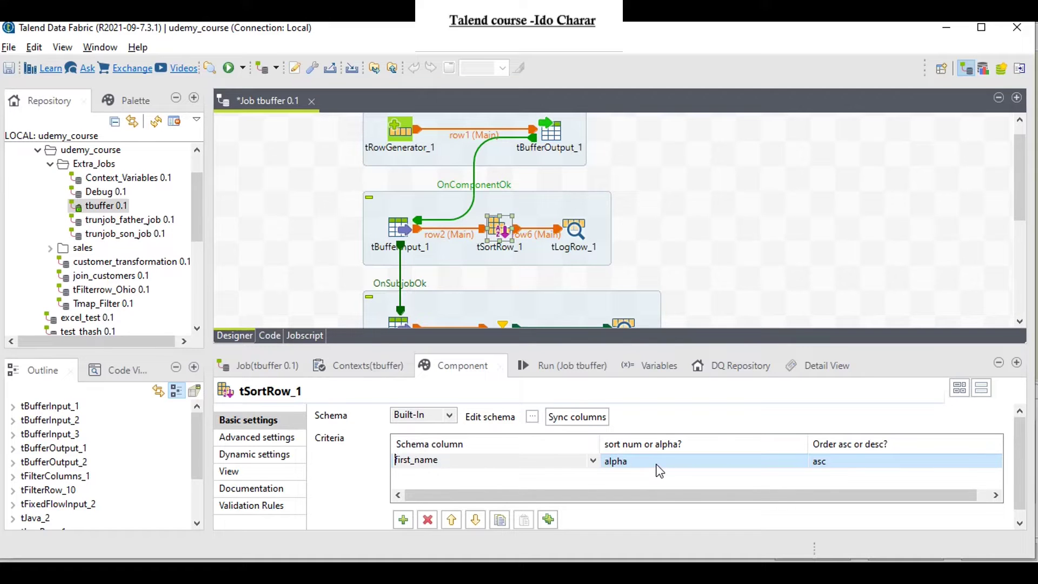
click(834, 457)
click(847, 463)
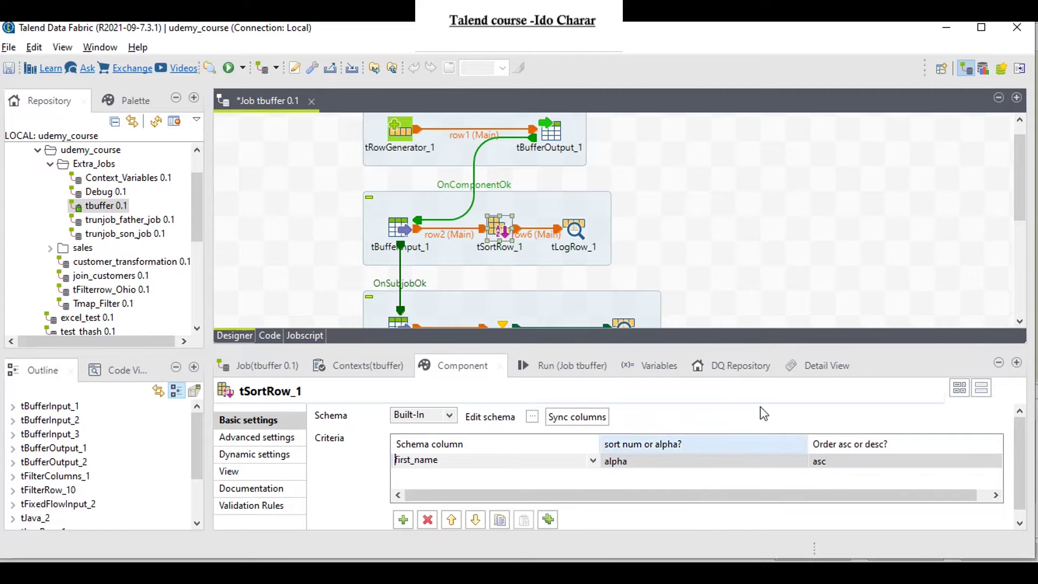
scroll(642, 234, down, 1)
scroll(641, 235, up, 1)
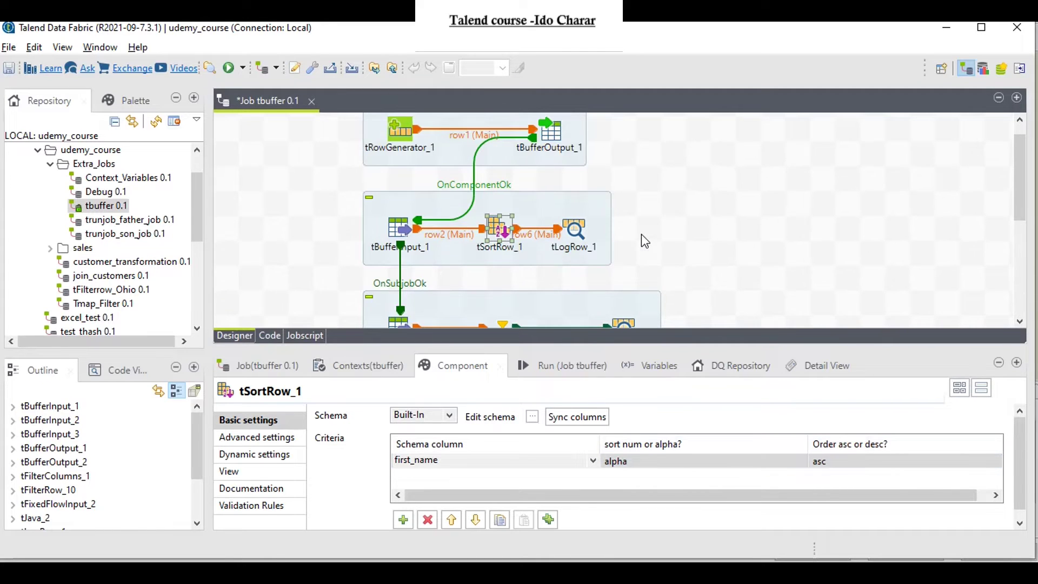
Sync the columns of tLogRow_1 with its incoming flow and check the resulting schema
click(576, 231)
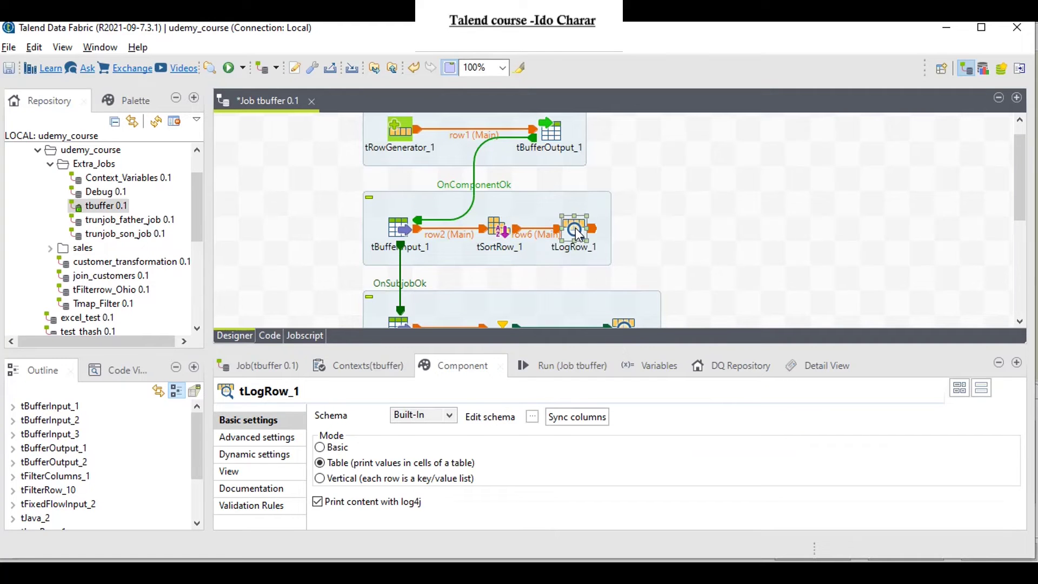
click(575, 419)
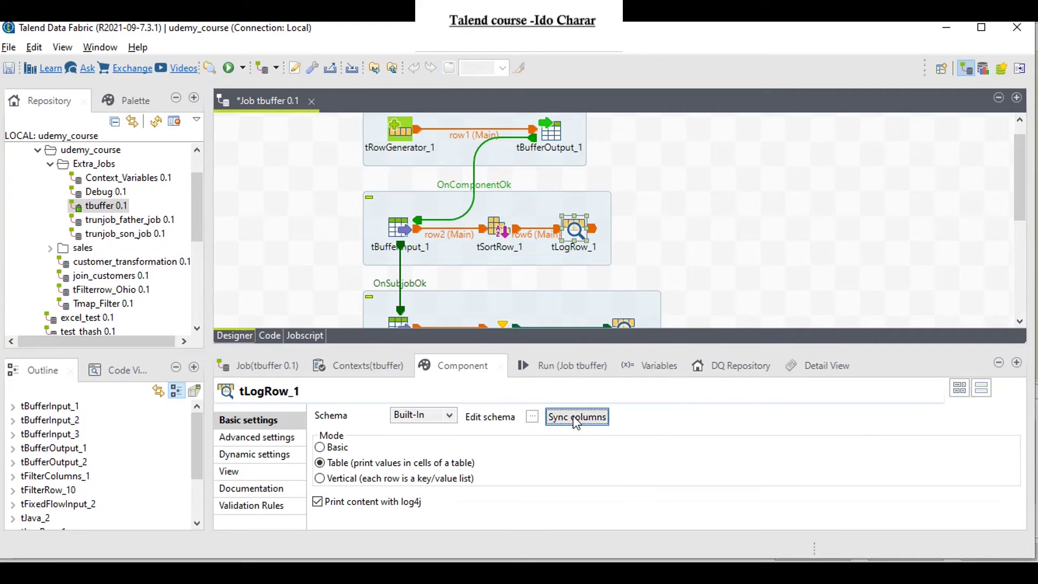
click(532, 416)
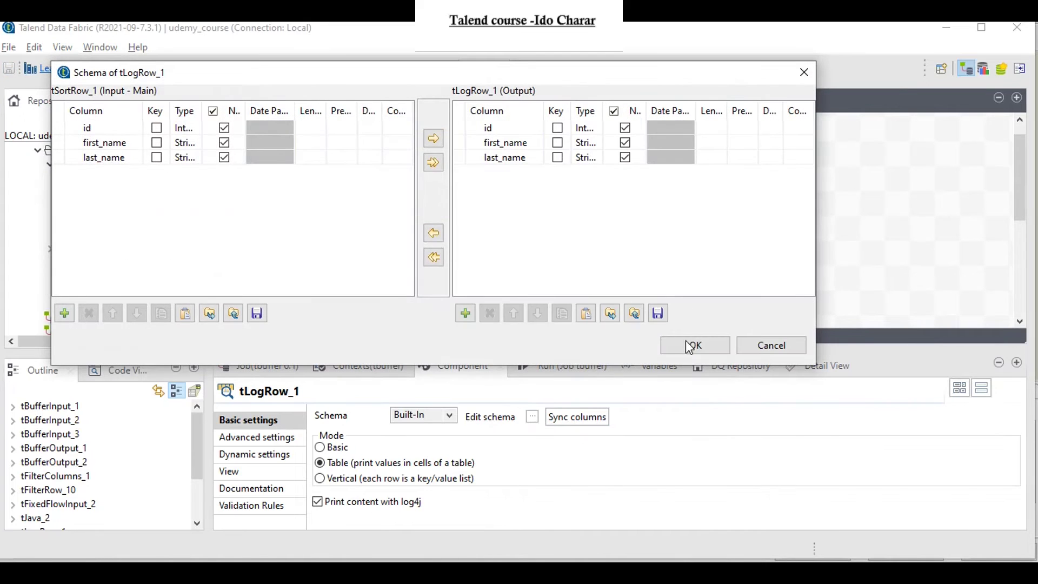
click(689, 347)
Review the column names and types in tBufferInput_2's schema and accept it
scroll(356, 249, down, 2)
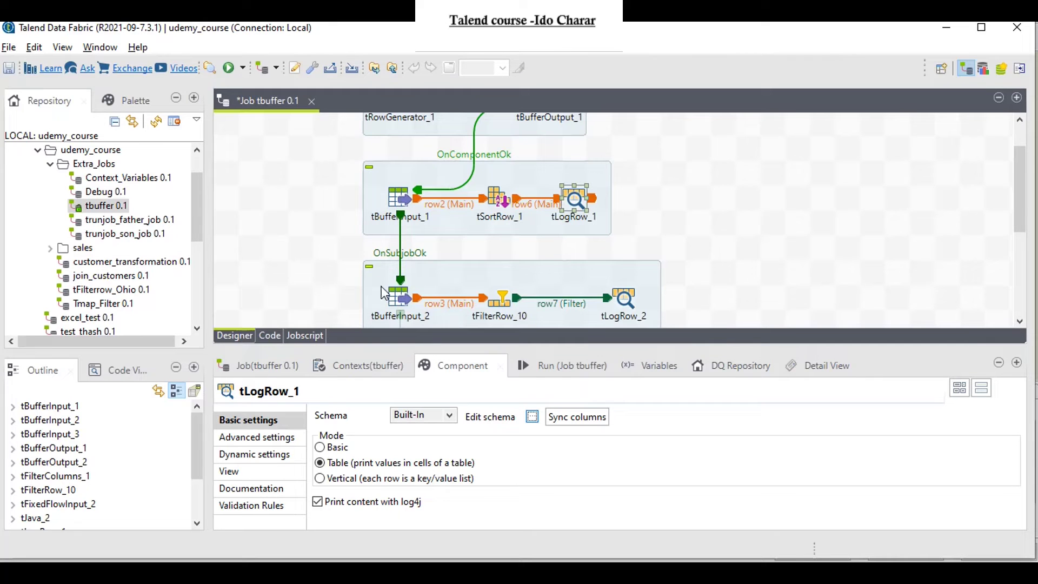
click(396, 297)
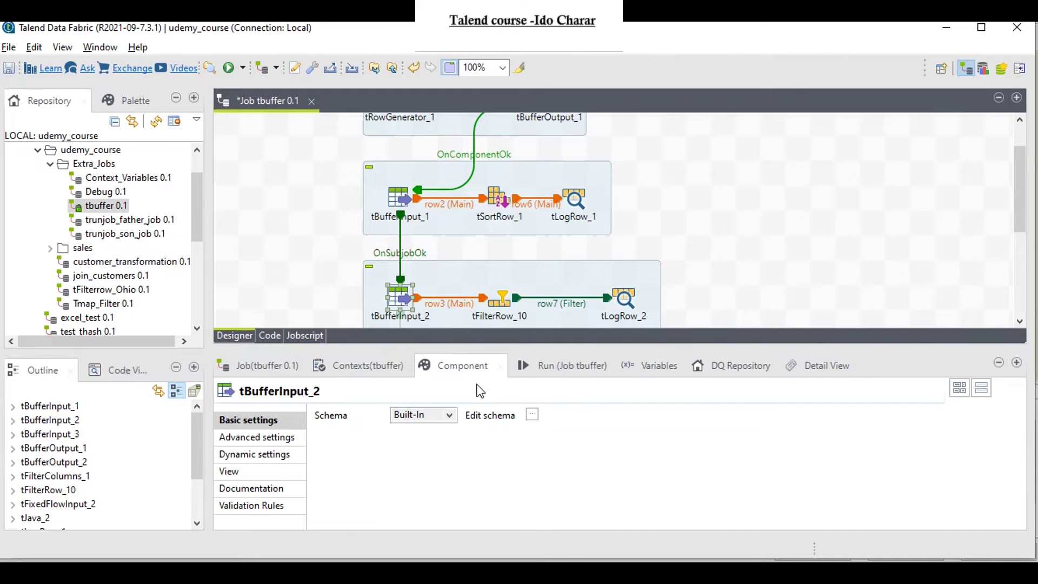
click(532, 415)
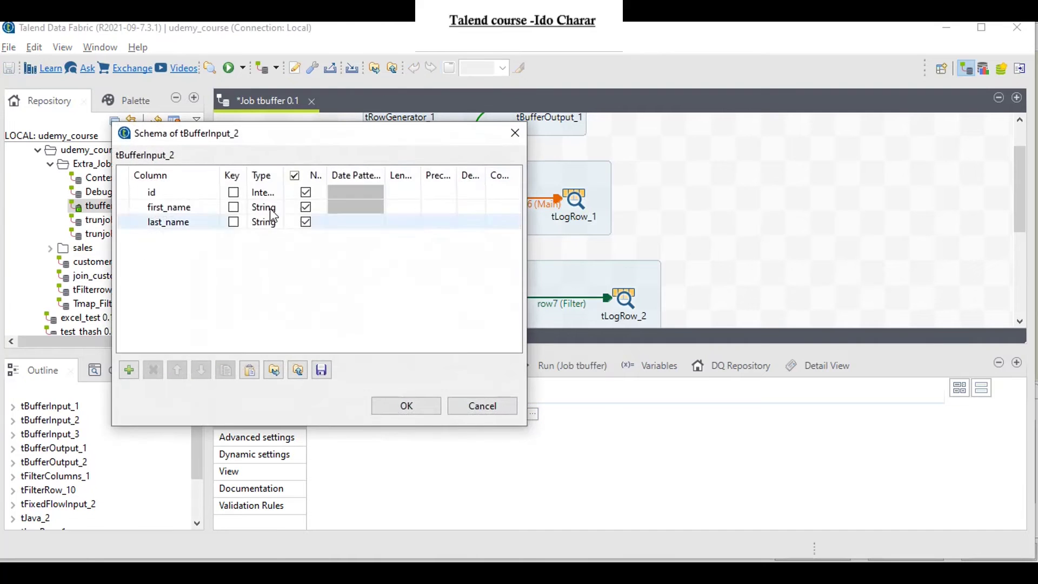
click(406, 406)
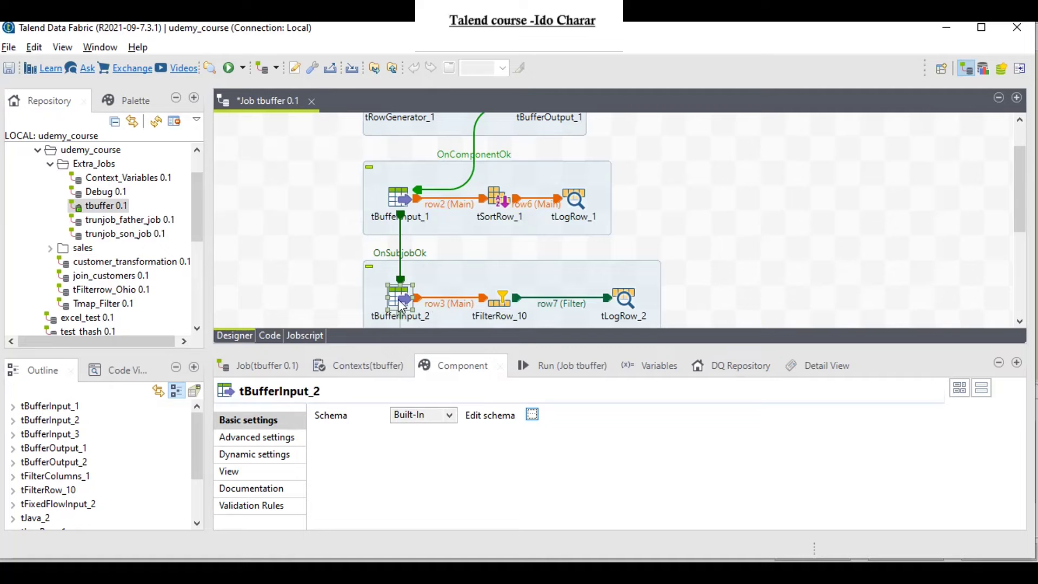
Check the input and output schemas of tFilterRow_10 and accept them
click(499, 303)
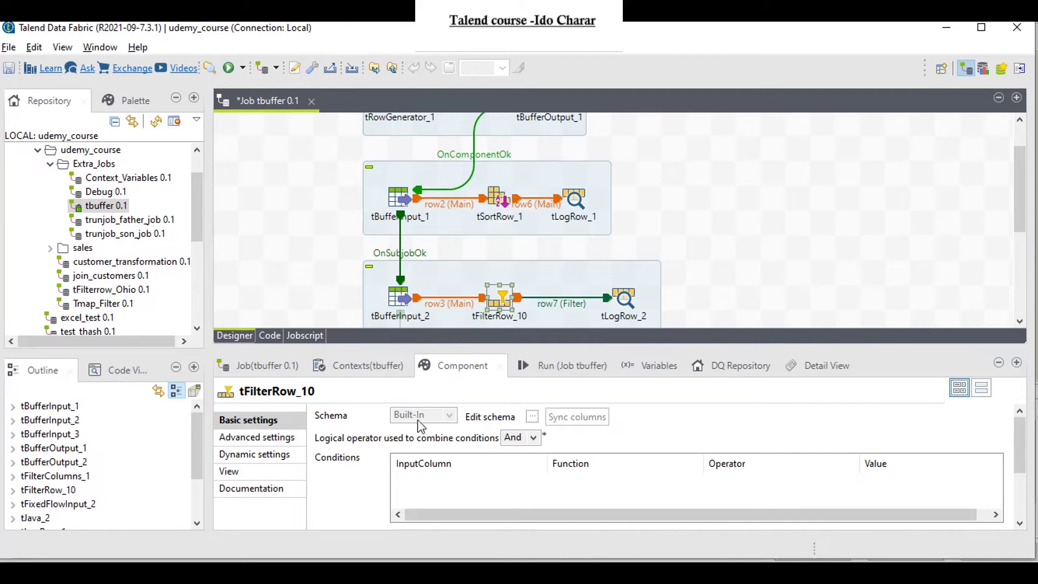
click(531, 417)
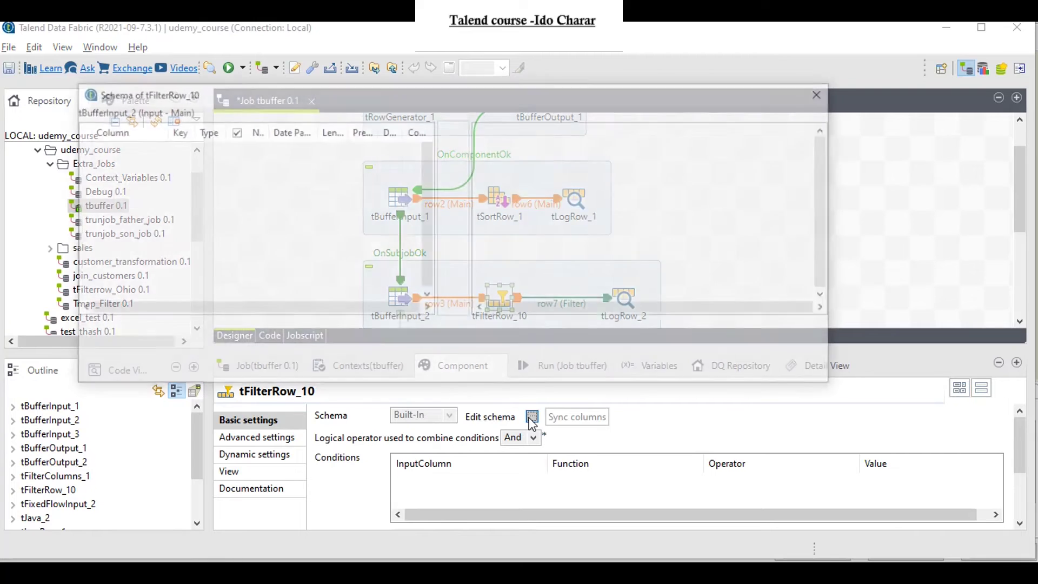
click(695, 361)
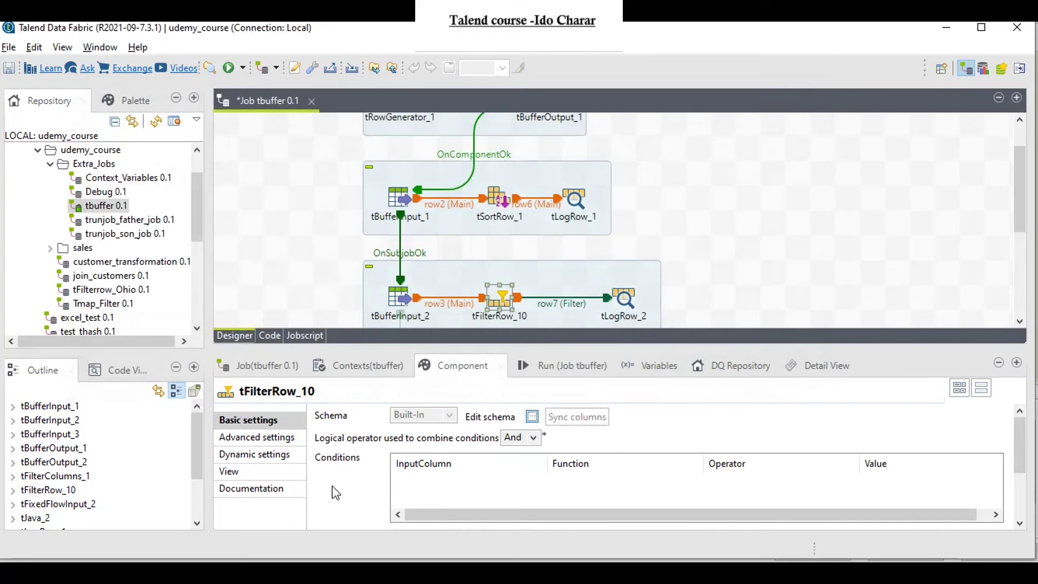
Examine tFilterRow_10's advanced-mode condition: the input_row reference, the number of characters taken from last_name, and the equals comparison
scroll(345, 478, down, 2)
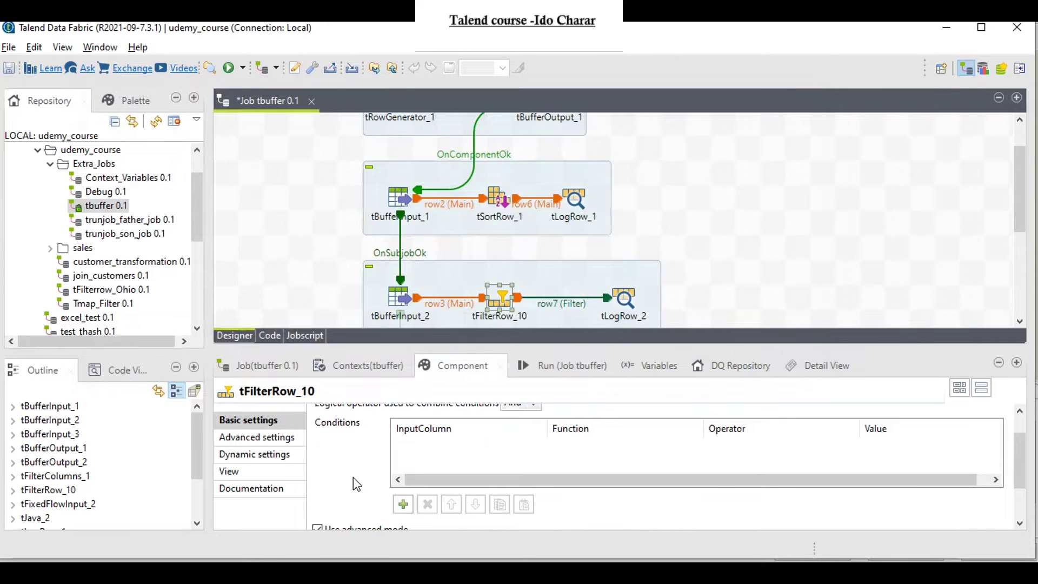
scroll(352, 477, down, 1)
scroll(352, 461, up, 1)
scroll(353, 468, down, 1)
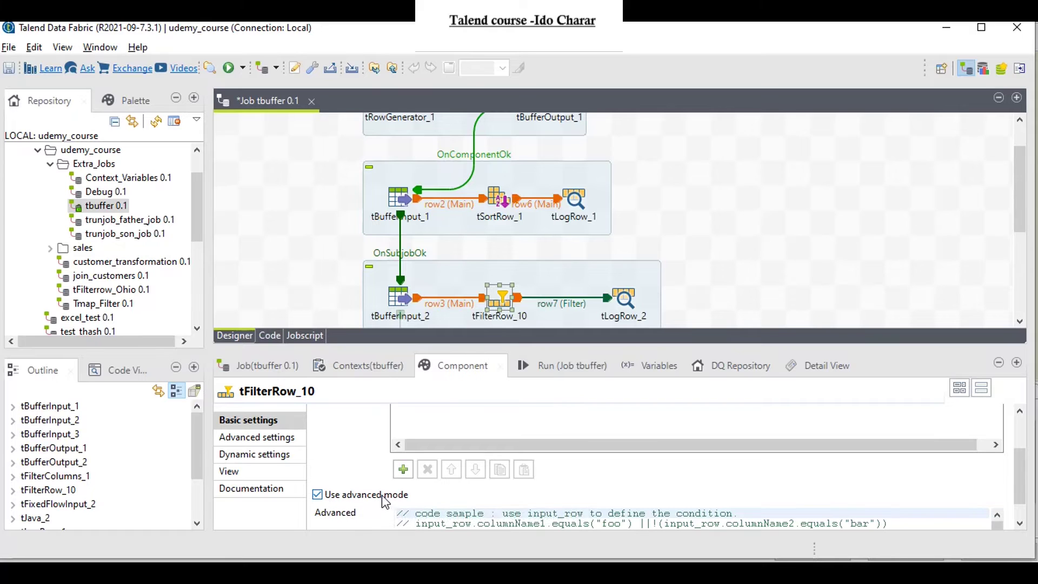
scroll(360, 456, down, 1)
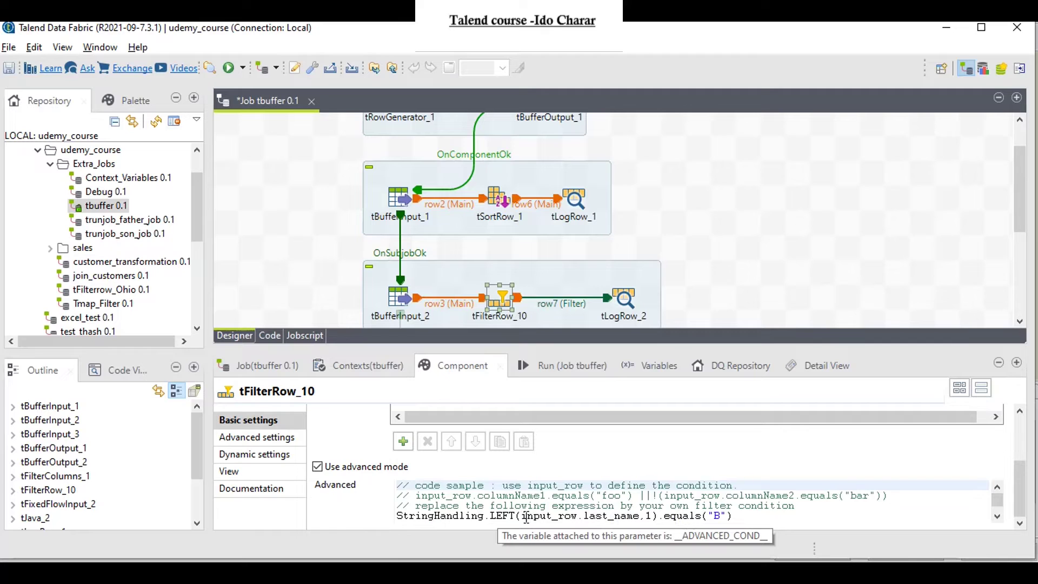
drag(522, 517, 591, 514)
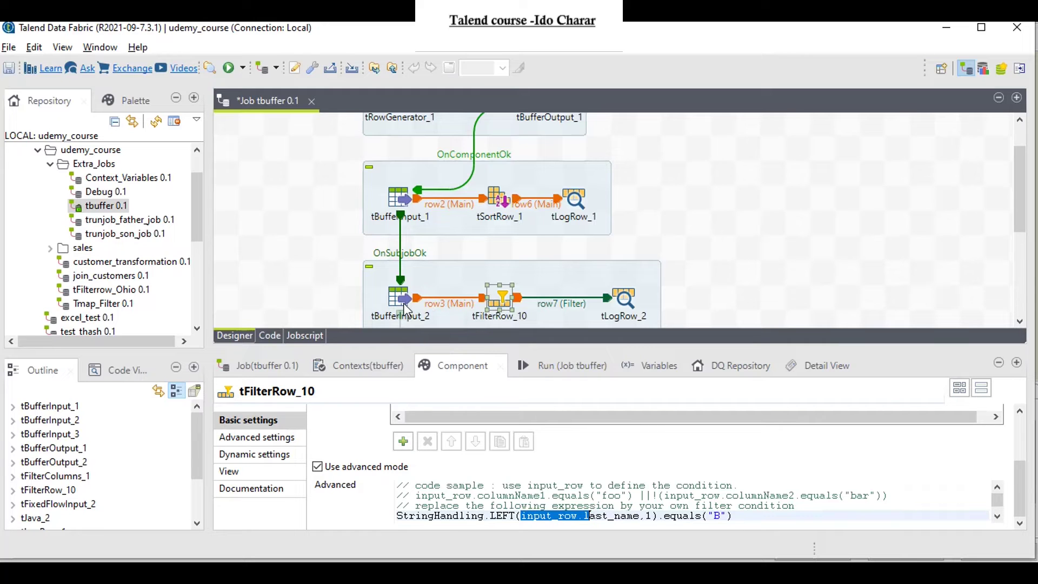
drag(521, 515, 577, 515)
double_click(647, 515)
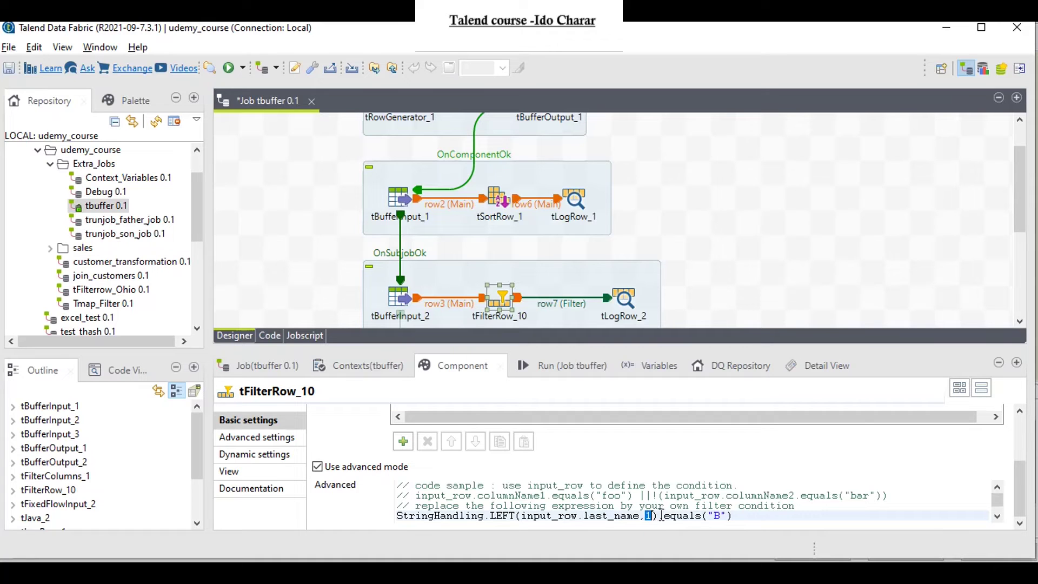
drag(664, 515, 735, 516)
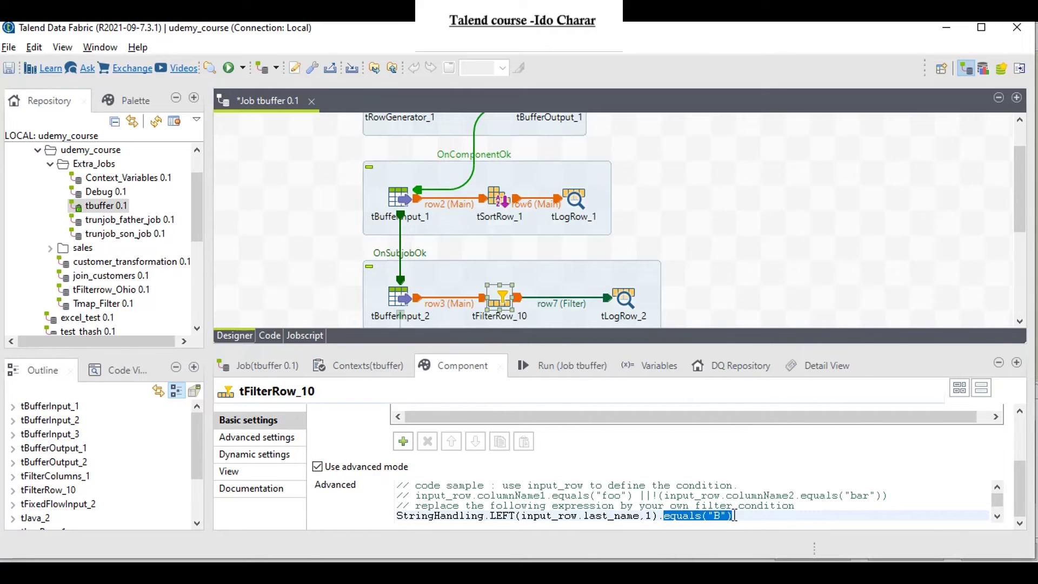
Sync the columns of tLogRow_2 with its incoming filter flow
click(626, 297)
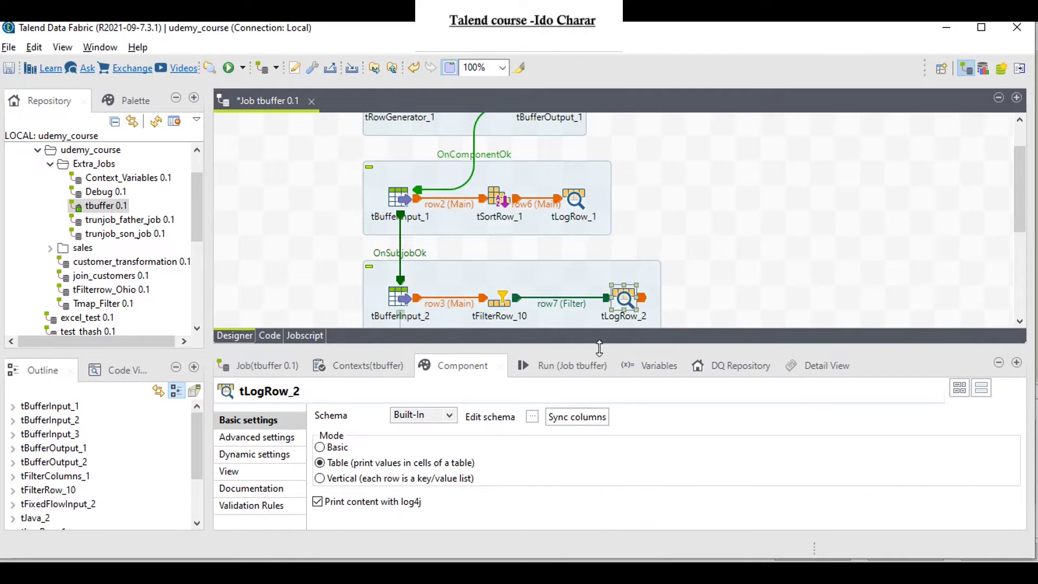
click(561, 420)
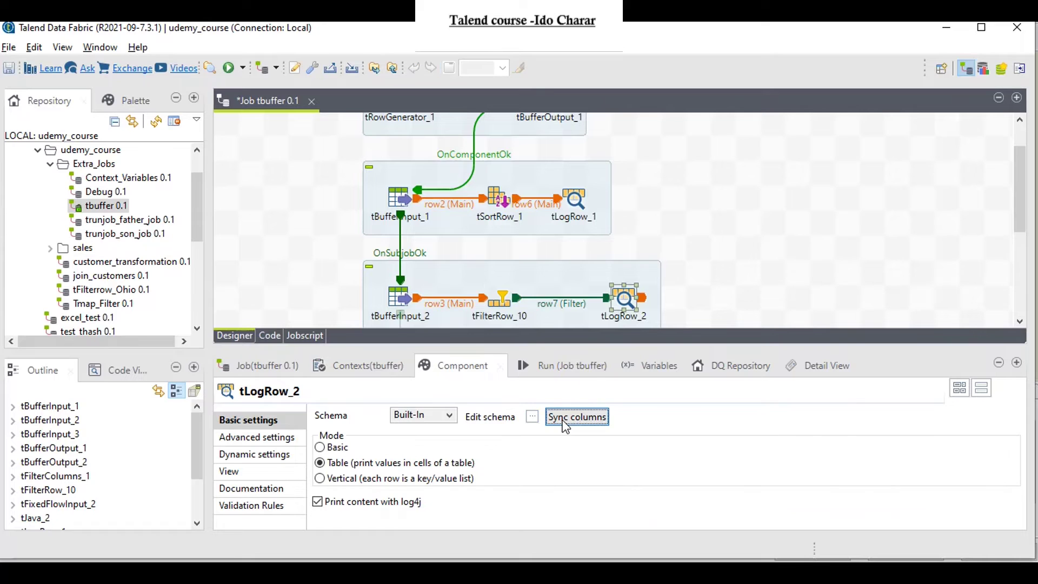
scroll(321, 262, down, 1)
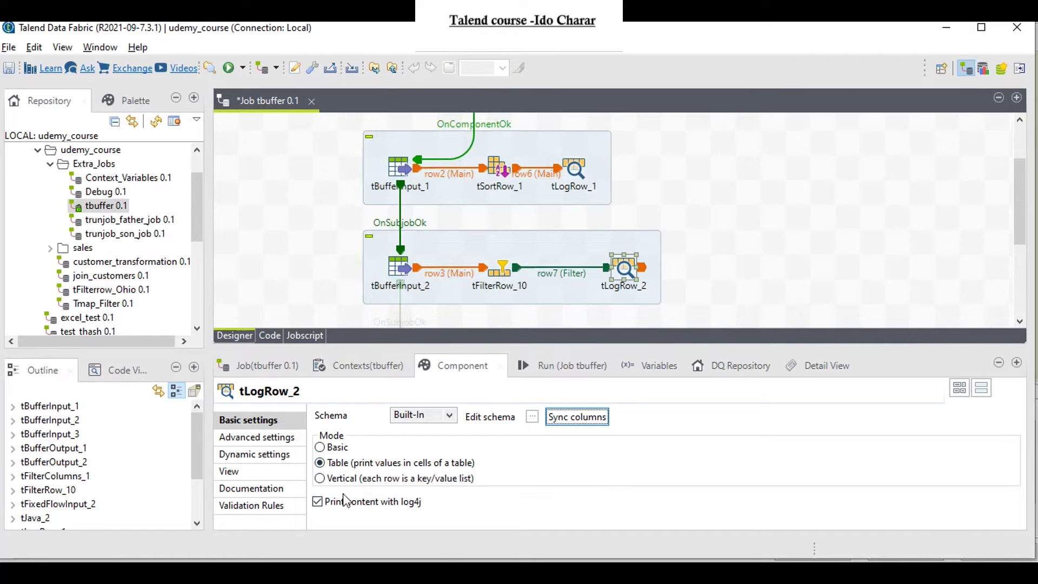
Run the tbuffer job from its basic run settings
scroll(348, 298, down, 2)
scroll(349, 303, up, 2)
click(555, 366)
click(384, 430)
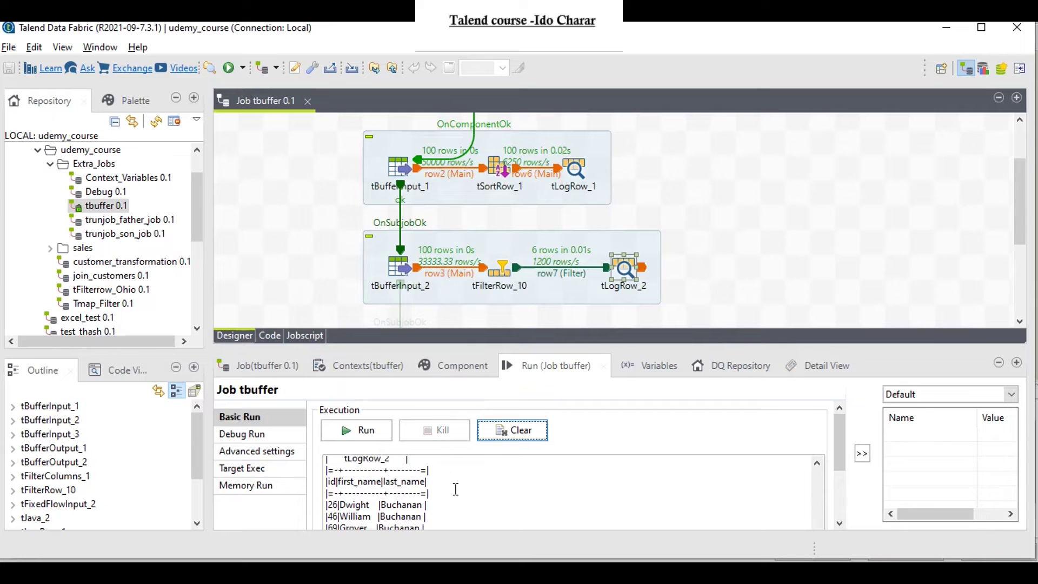
Enlarge the run console, compare the sorted tLogRow_1 table with the filtered tLogRow_2 table, and restore the job canvas size
scroll(456, 489, down, 10)
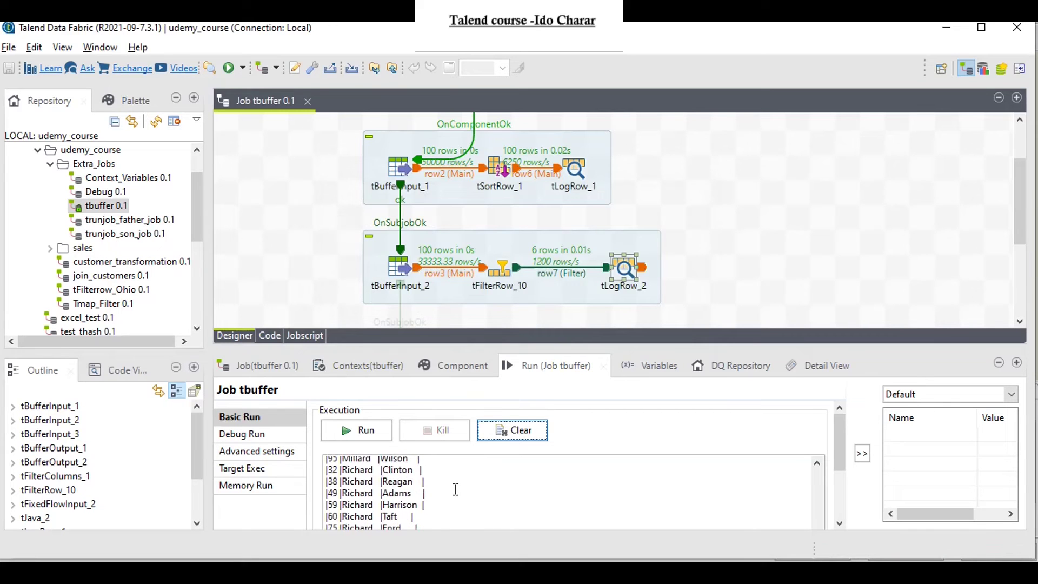
scroll(447, 495, up, 10)
scroll(411, 502, down, 2)
drag(488, 343, 489, 189)
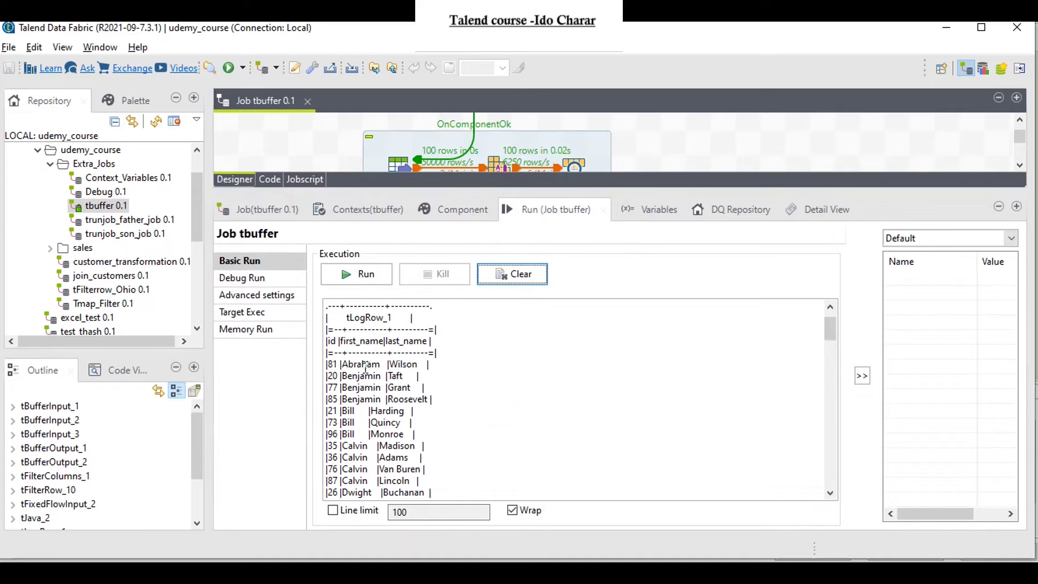
scroll(366, 366, down, 1)
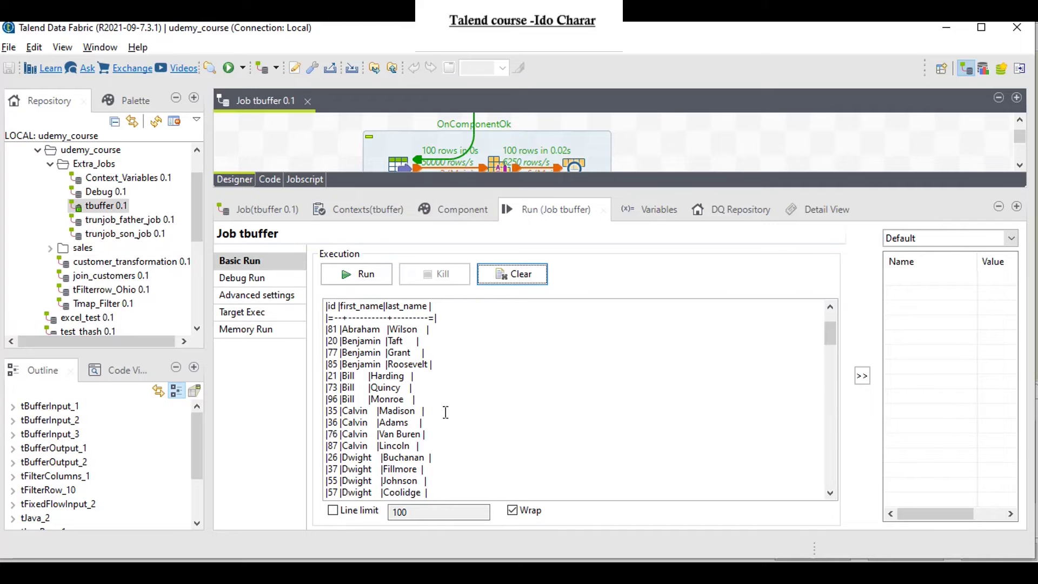
drag(831, 343, 846, 475)
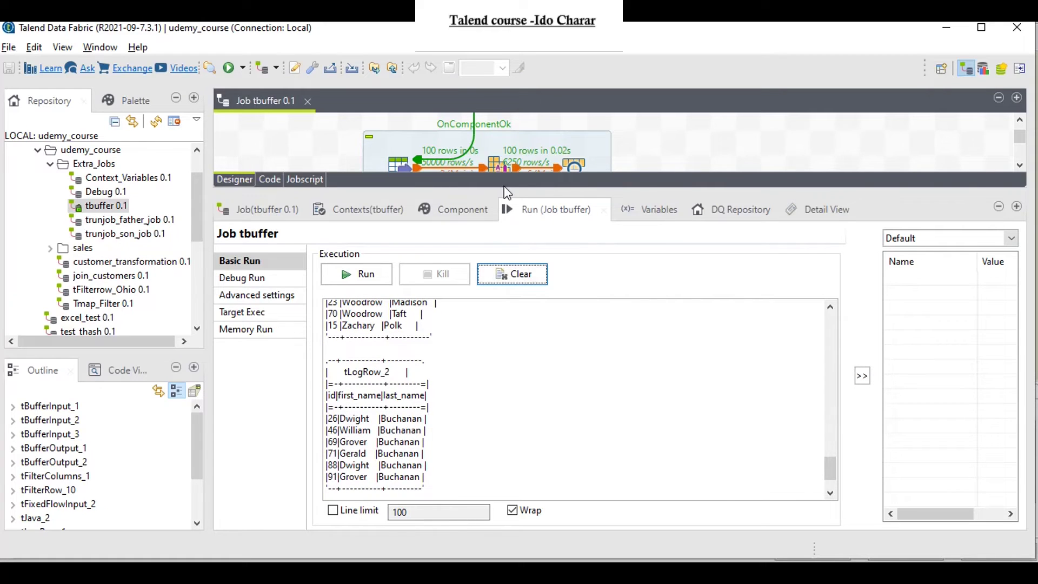
drag(494, 189, 484, 365)
Activate the tJava_2 subjob and review its globalBuffer code
scroll(331, 238, down, 2)
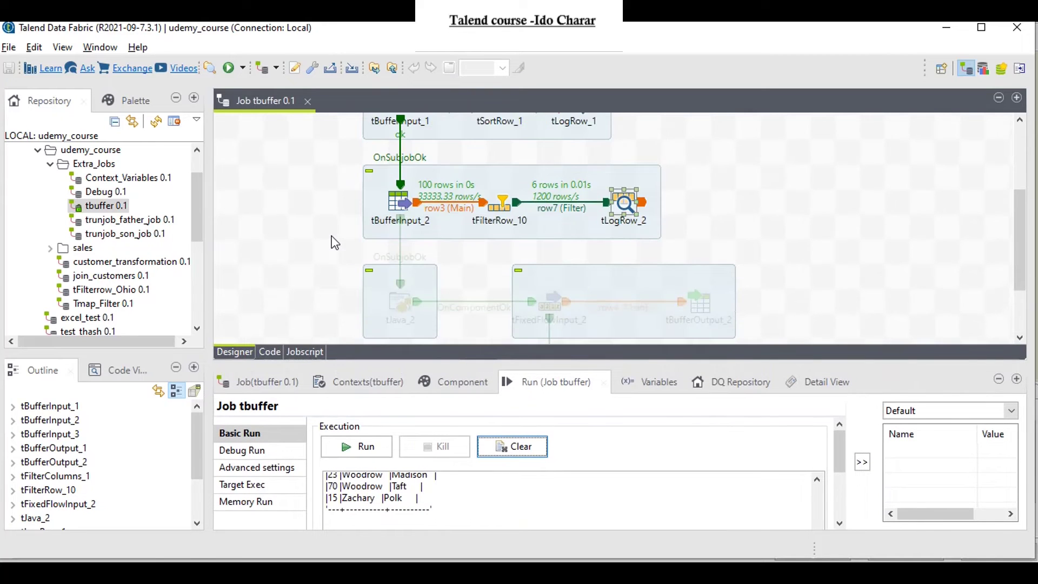
scroll(334, 242, down, 1)
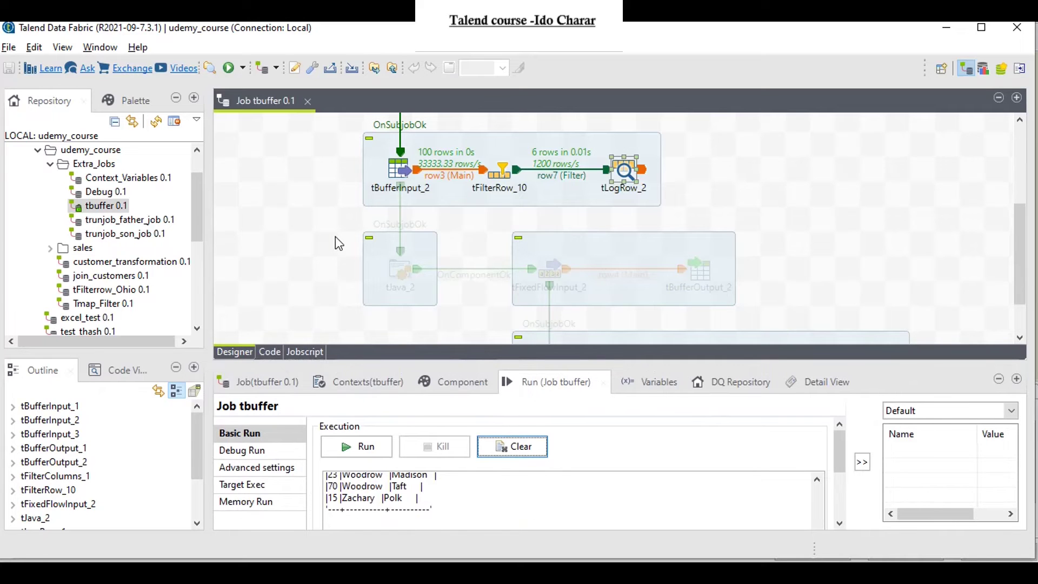
click(399, 264)
right_click(399, 265)
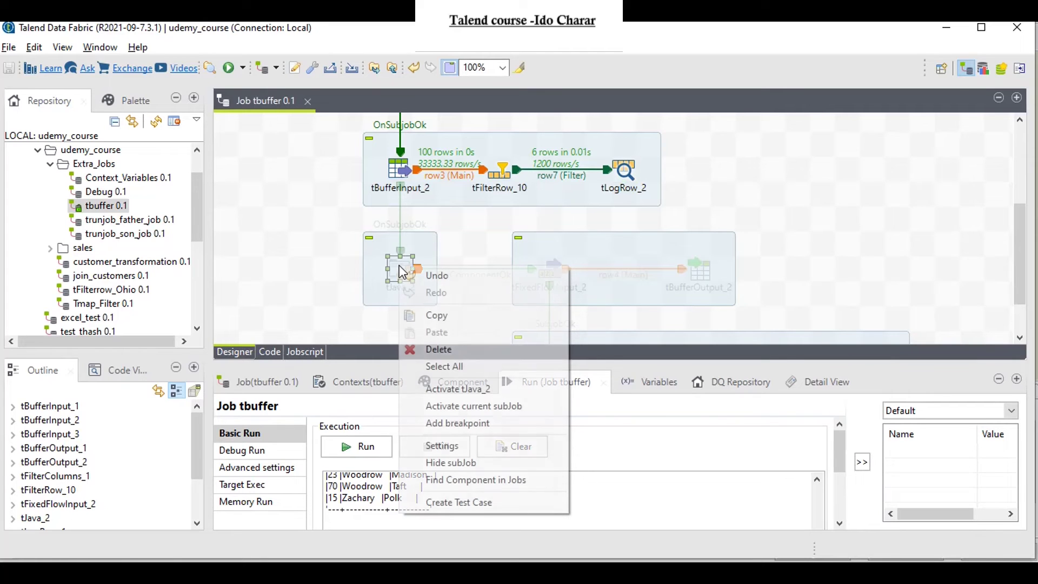
click(462, 403)
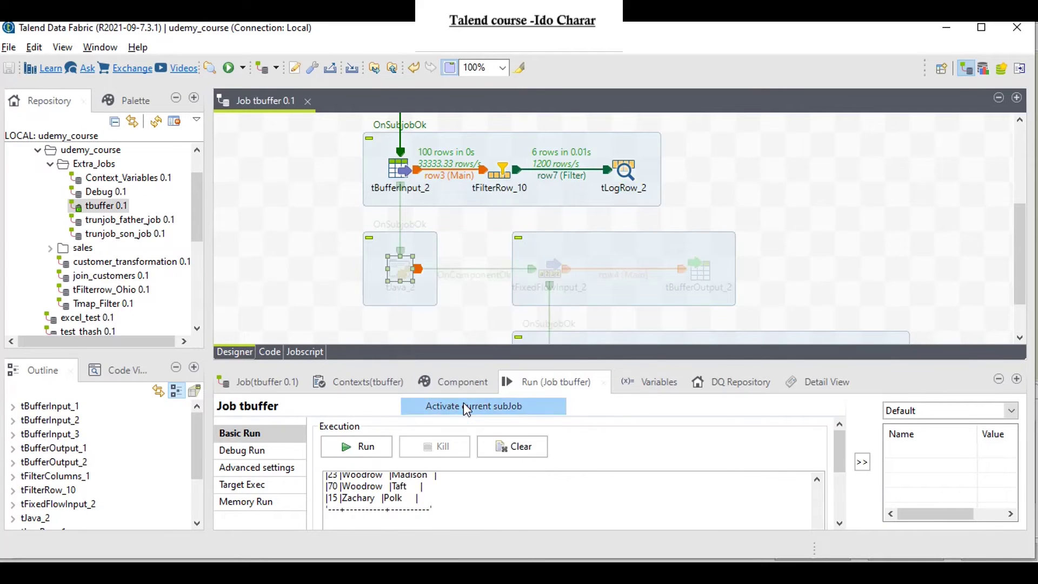
double_click(403, 254)
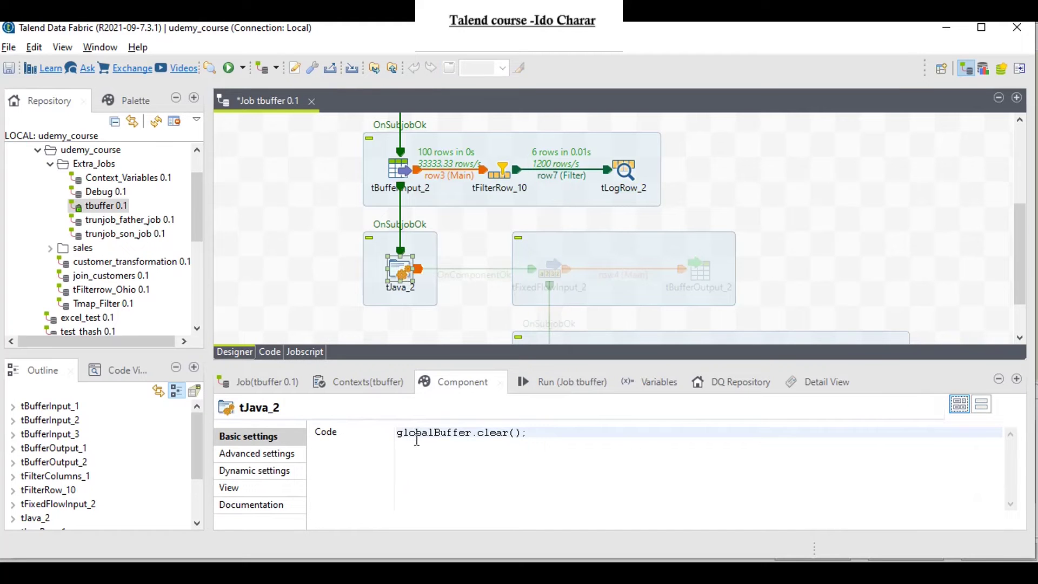
drag(396, 433, 472, 434)
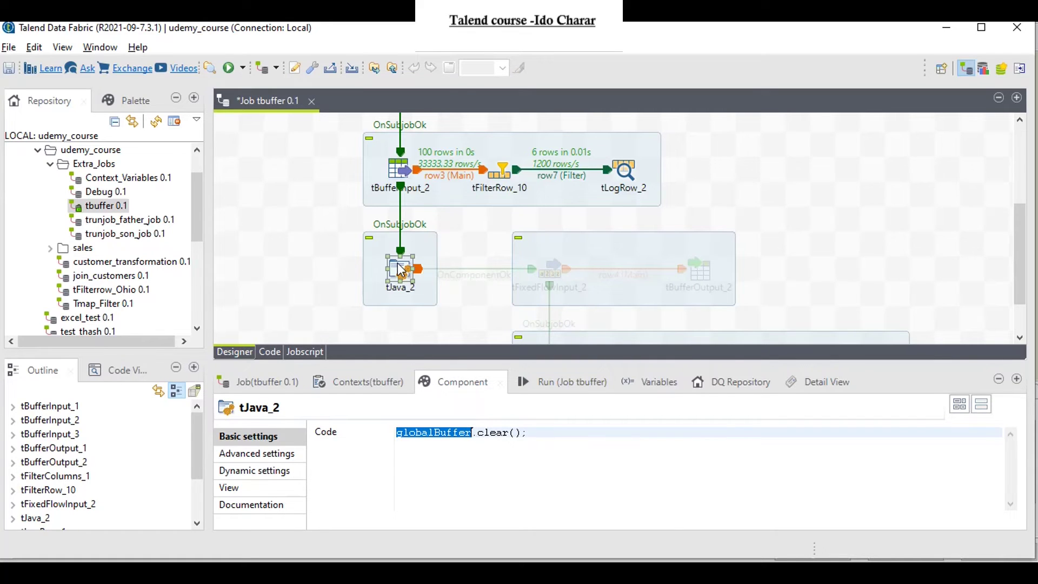
Activate the tFixedFlowInput_2 subjob and review the columns in that component's schema
right_click(550, 264)
click(613, 409)
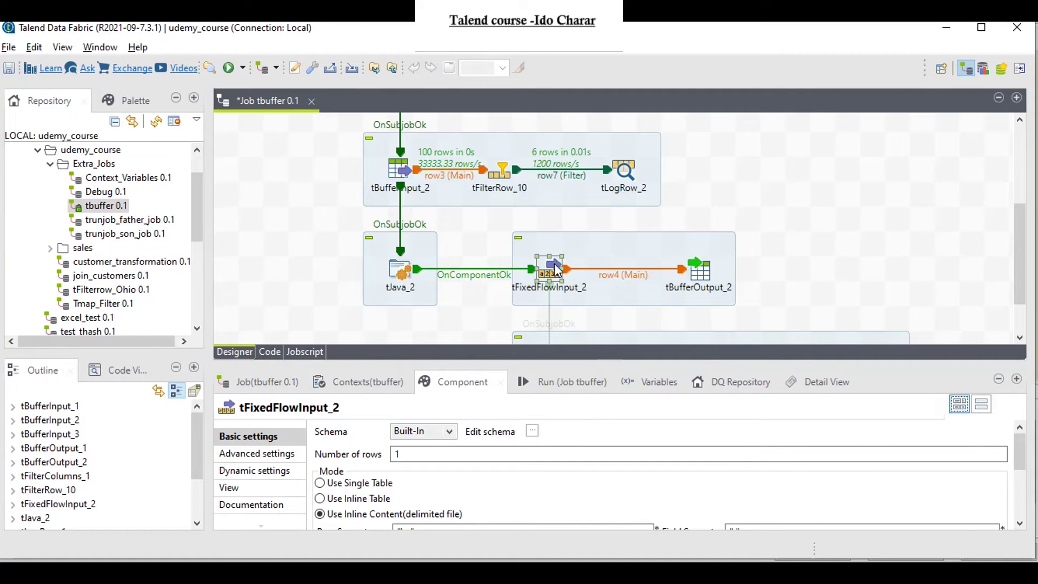
click(532, 431)
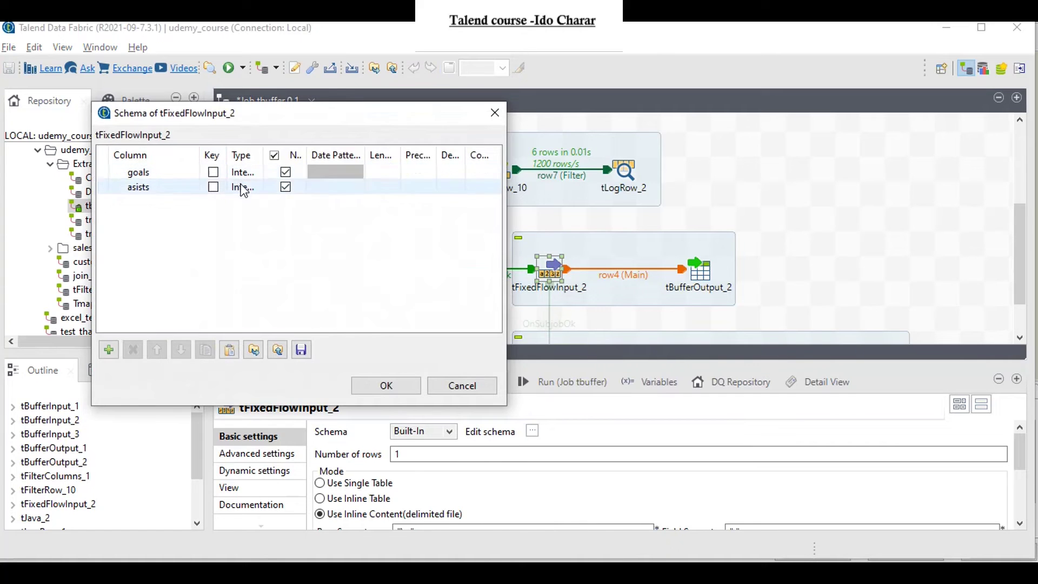
click(377, 386)
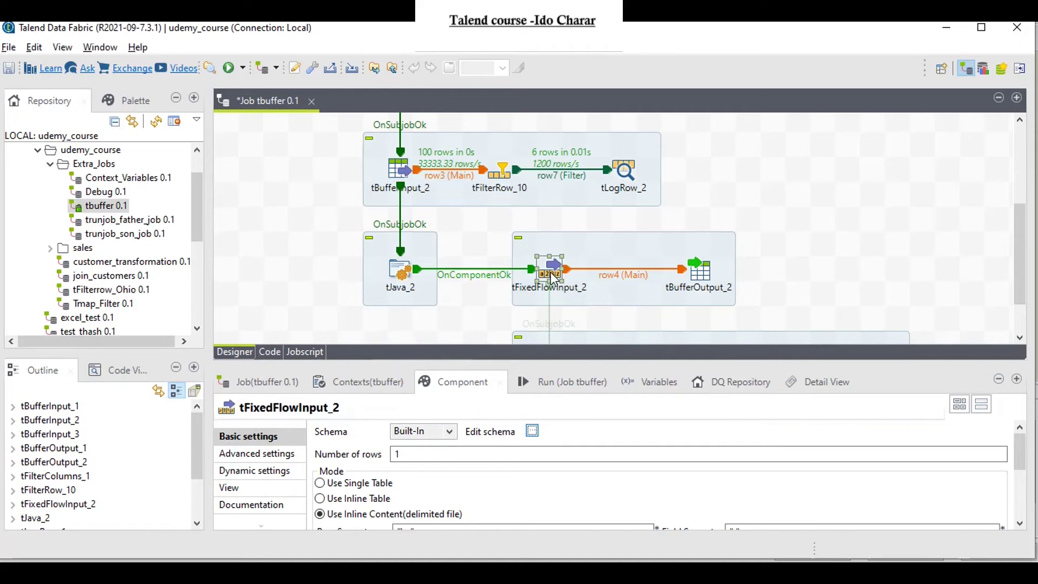
Sync tBufferOutput_2's columns, copy all input columns to its output schema, and accept the schema
click(700, 276)
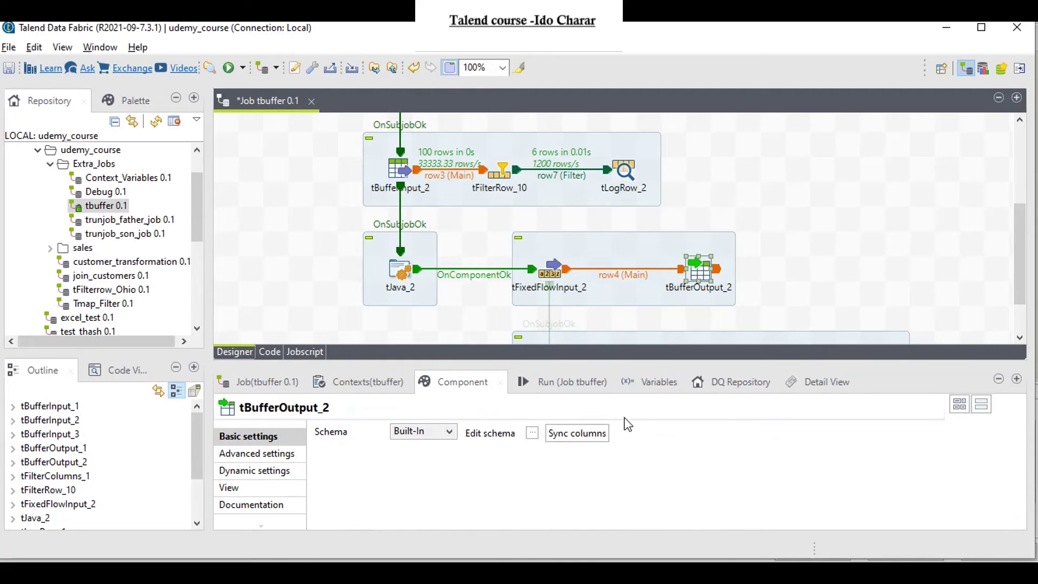
click(595, 433)
click(534, 436)
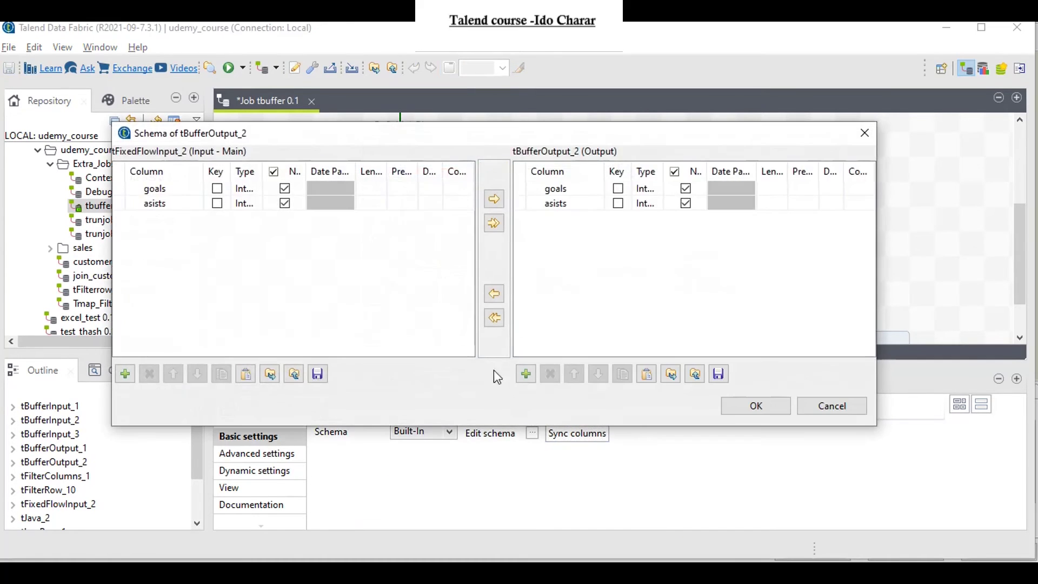
click(493, 223)
click(754, 412)
Activate the tBufferInput_3 subjob and select its tFilterColumns_1 component
scroll(400, 180, down, 2)
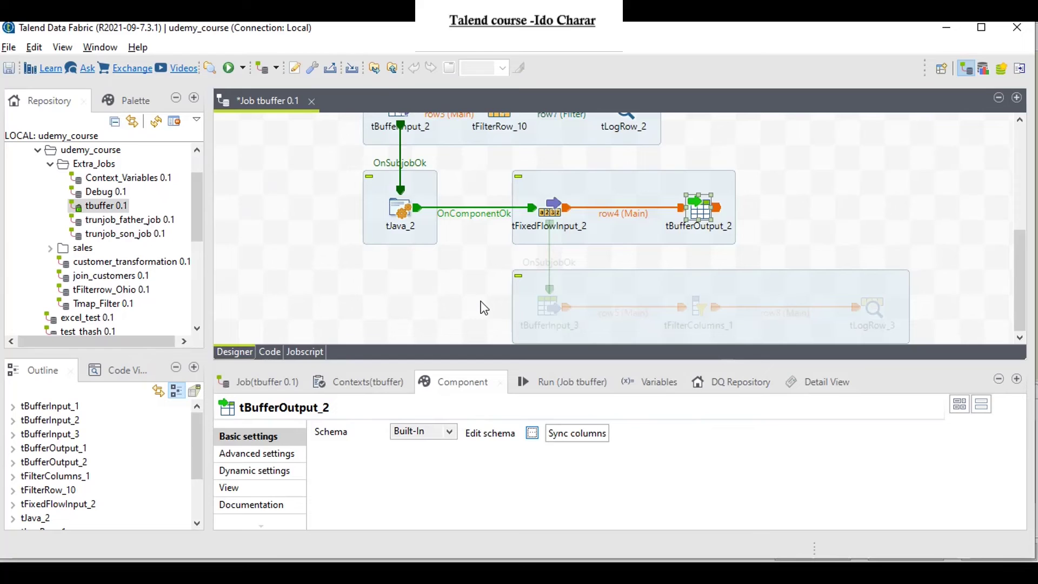
right_click(547, 303)
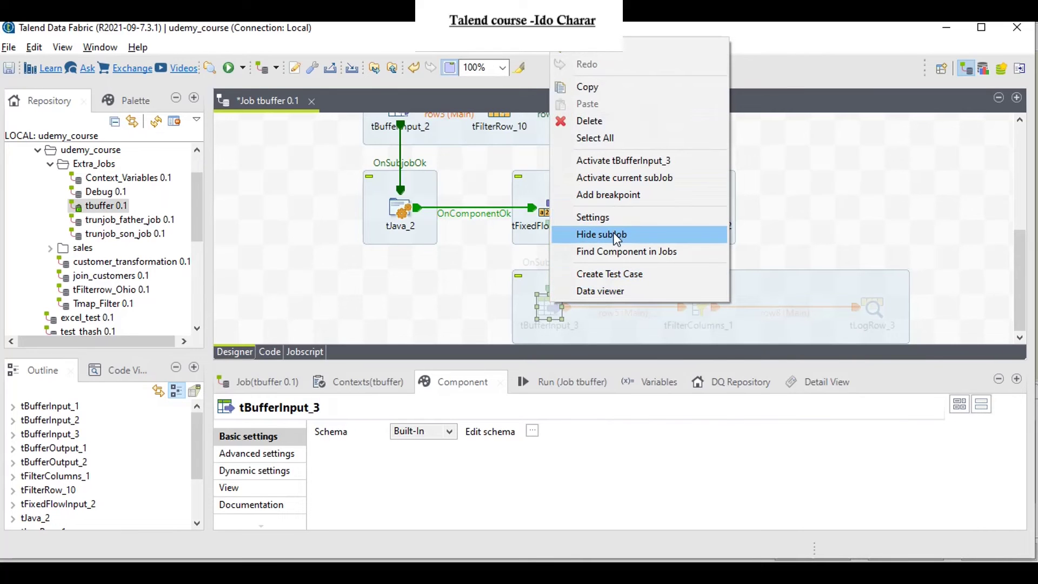
click(613, 179)
click(694, 305)
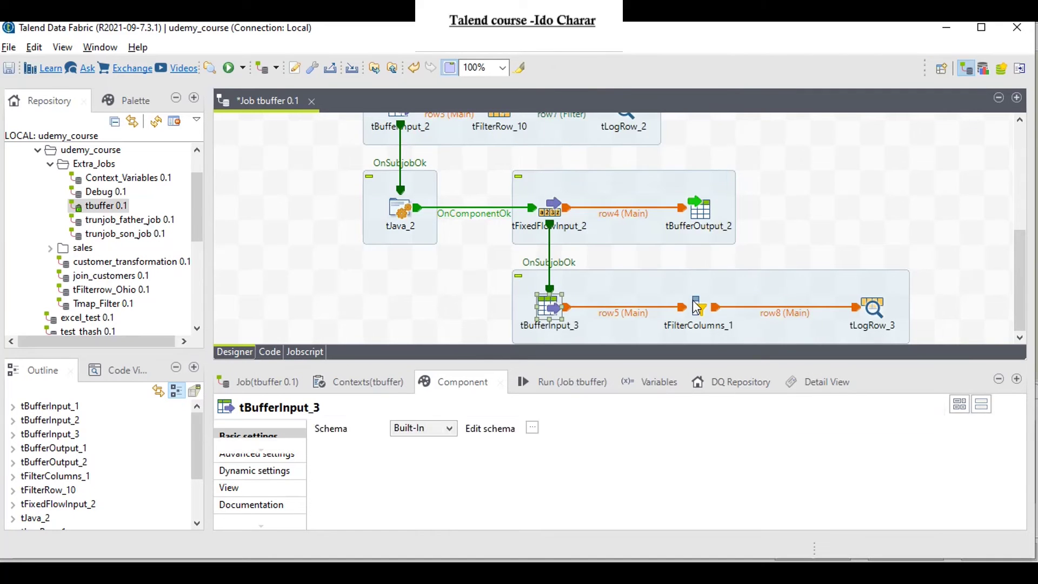
Take tFilterColumns_1 out of the flow by deleting row5 and row8, deactivating the component and moving it aside
click(638, 316)
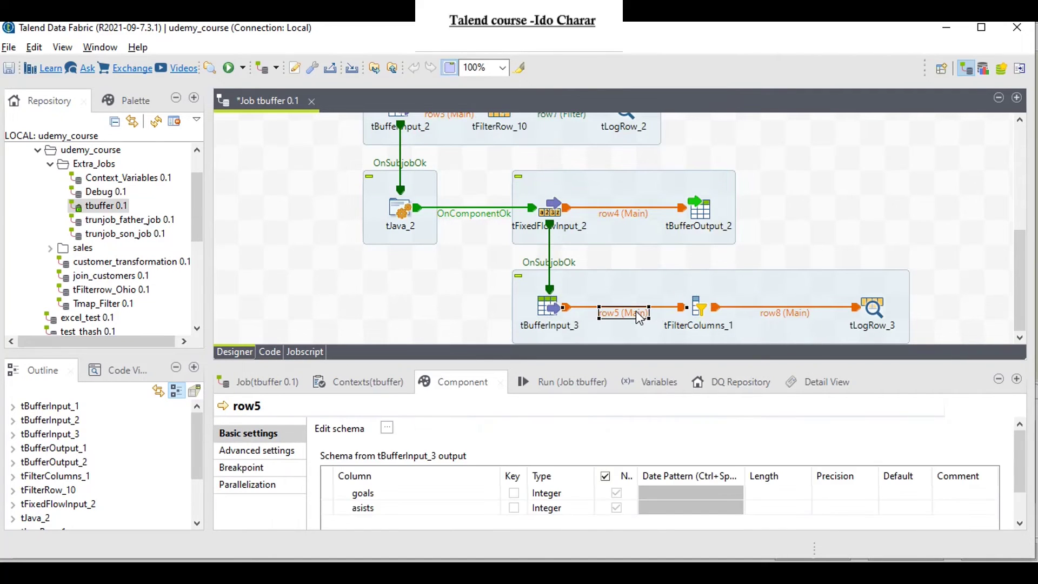
key(Delete)
right_click(703, 307)
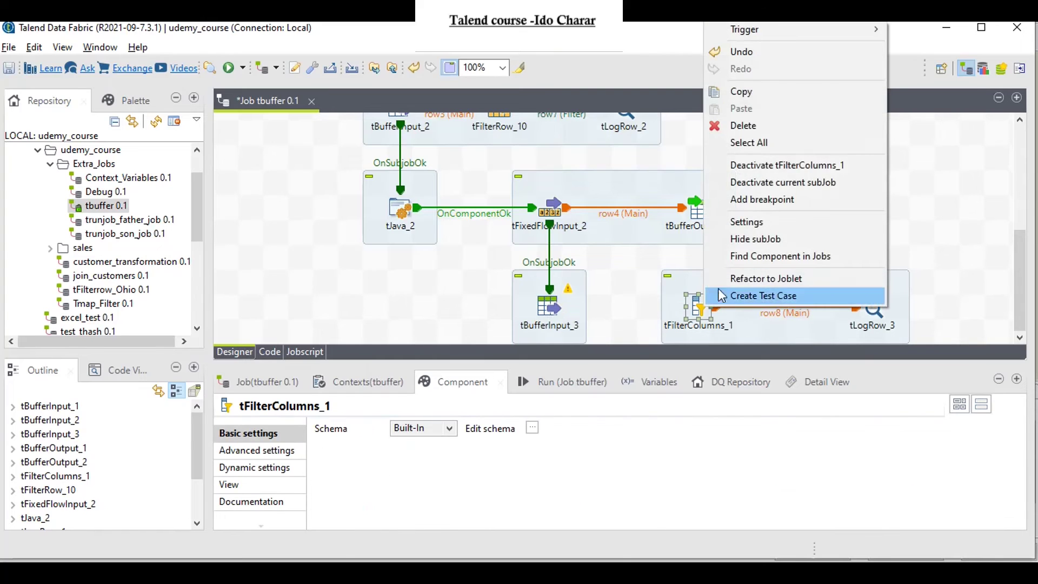
click(755, 169)
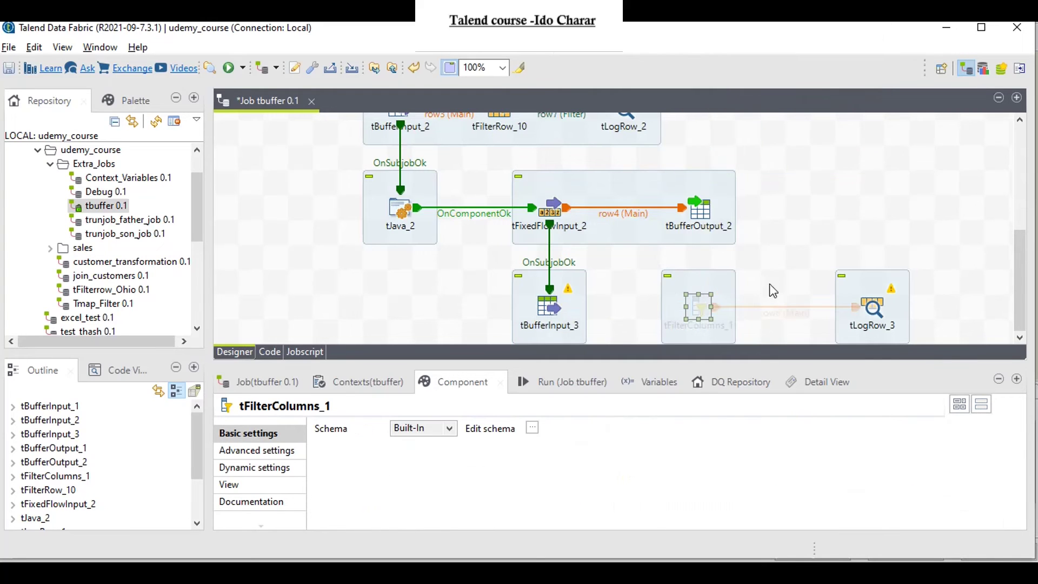
click(787, 310)
key(Delete)
drag(699, 306, 852, 185)
Move tLogRow_3 closer to tBufferInput_3 and connect tBufferInput_3 directly to it with a Main row
drag(872, 306, 723, 306)
right_click(550, 317)
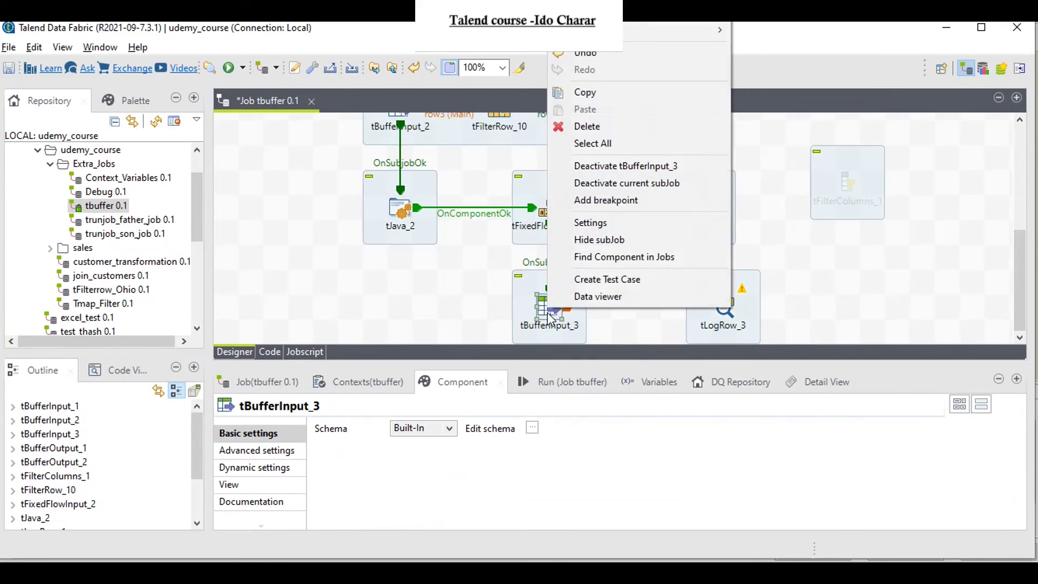
click(741, 23)
click(725, 312)
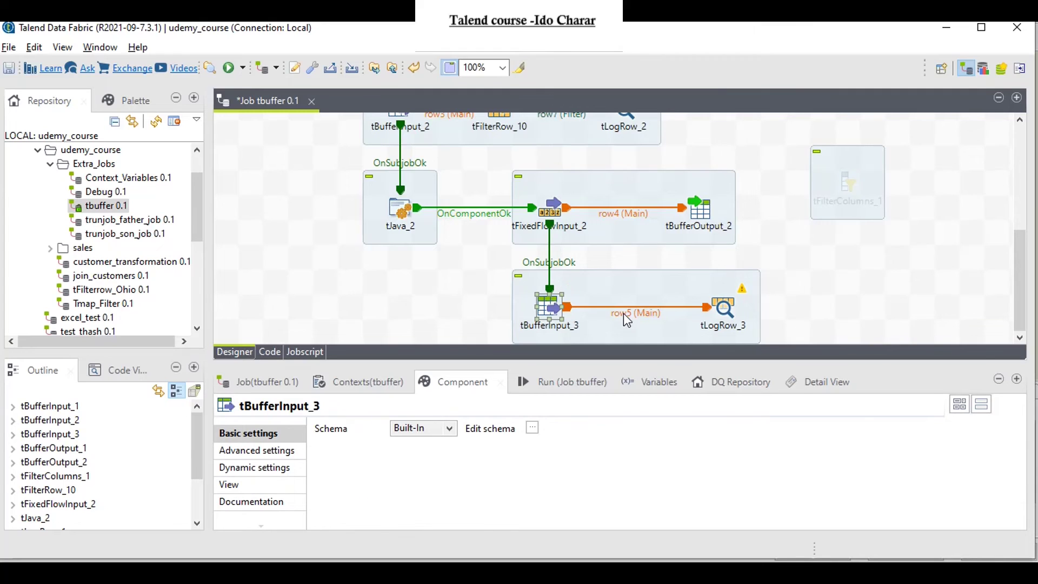
Review the separators and inline content rows in tFixedFlowInput_2's basic settings
click(552, 208)
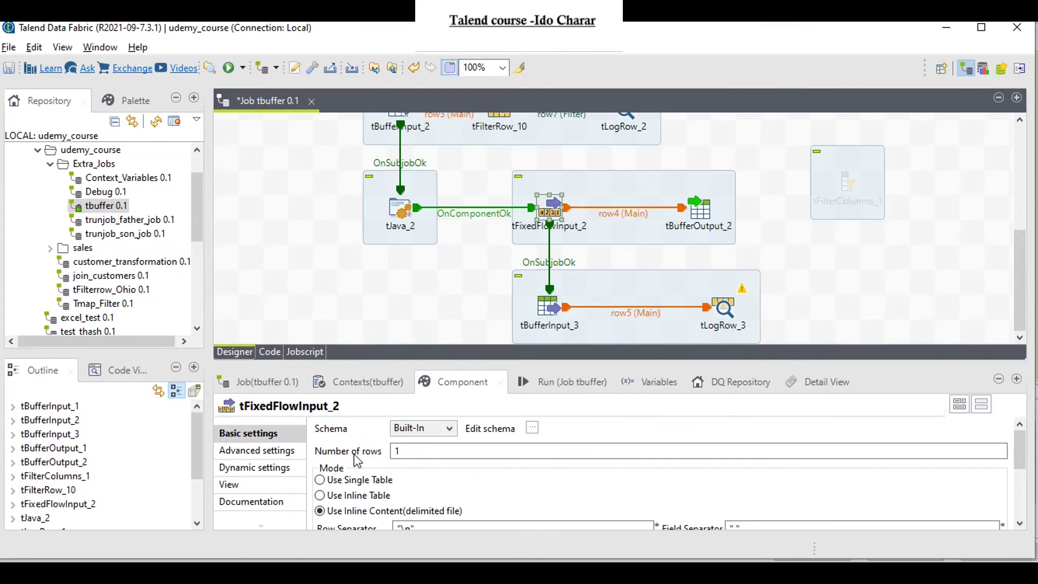
scroll(357, 460, down, 2)
scroll(356, 460, up, 2)
scroll(405, 480, down, 2)
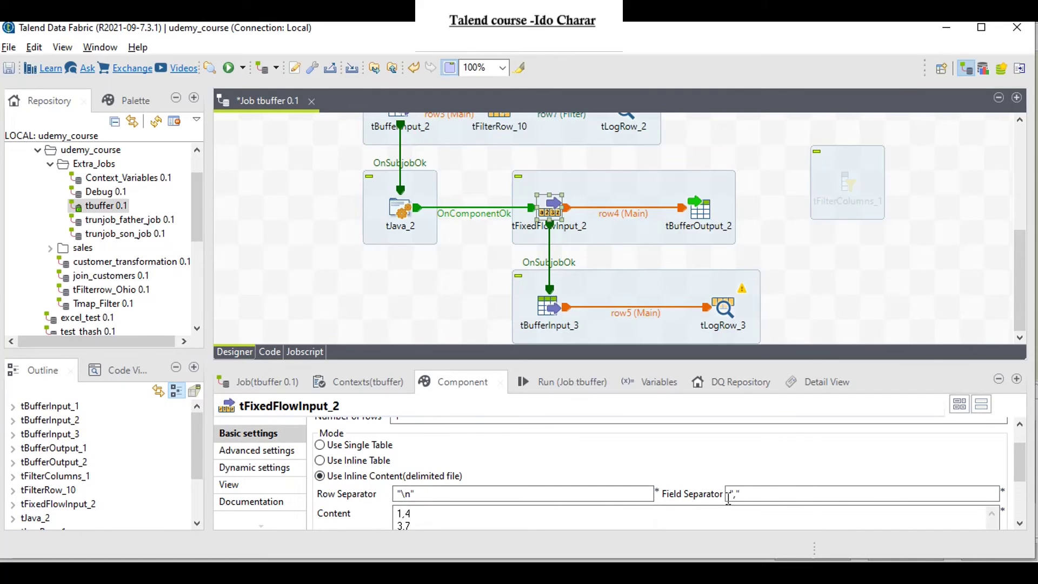
scroll(362, 486, down, 1)
scroll(383, 498, down, 1)
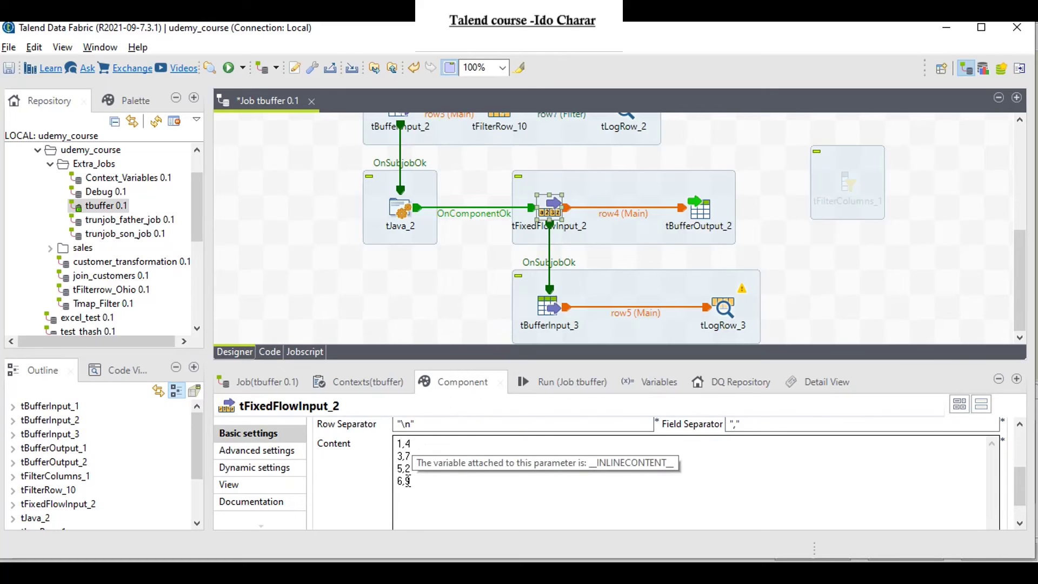
Remove the goals column from tBufferInput_3's schema and accept the change
click(548, 308)
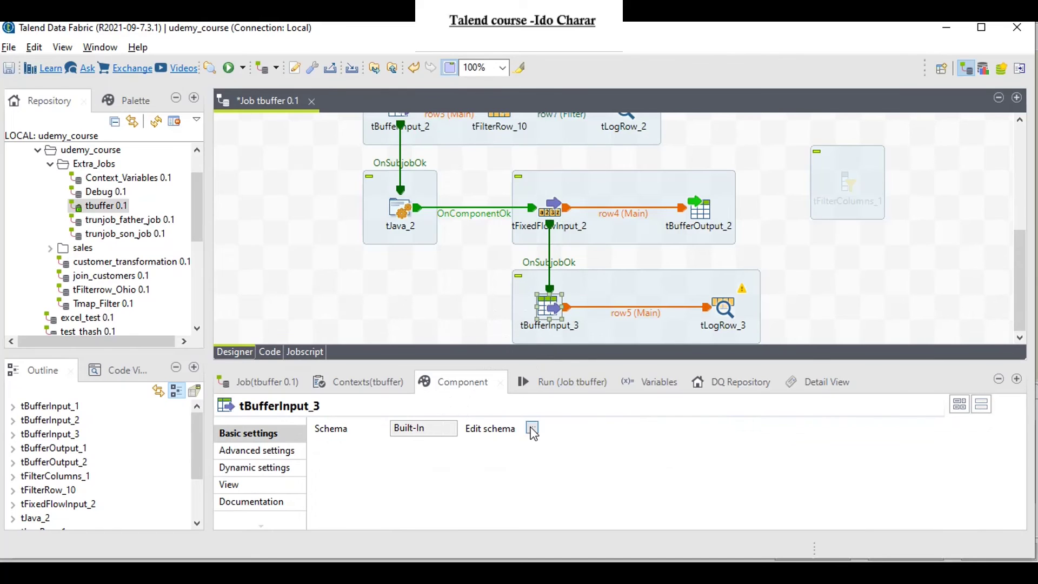
click(532, 428)
click(54, 91)
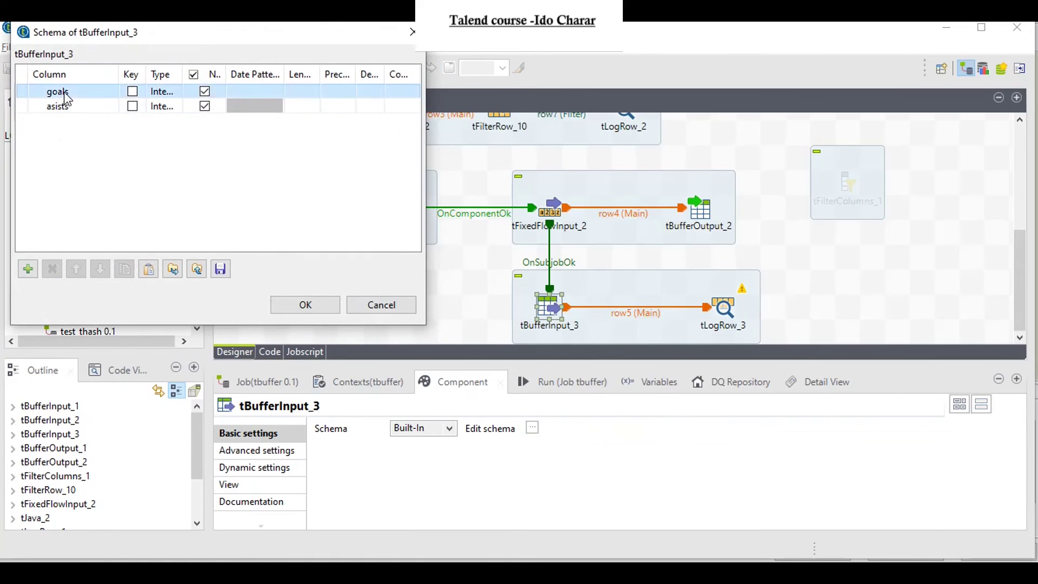
click(52, 269)
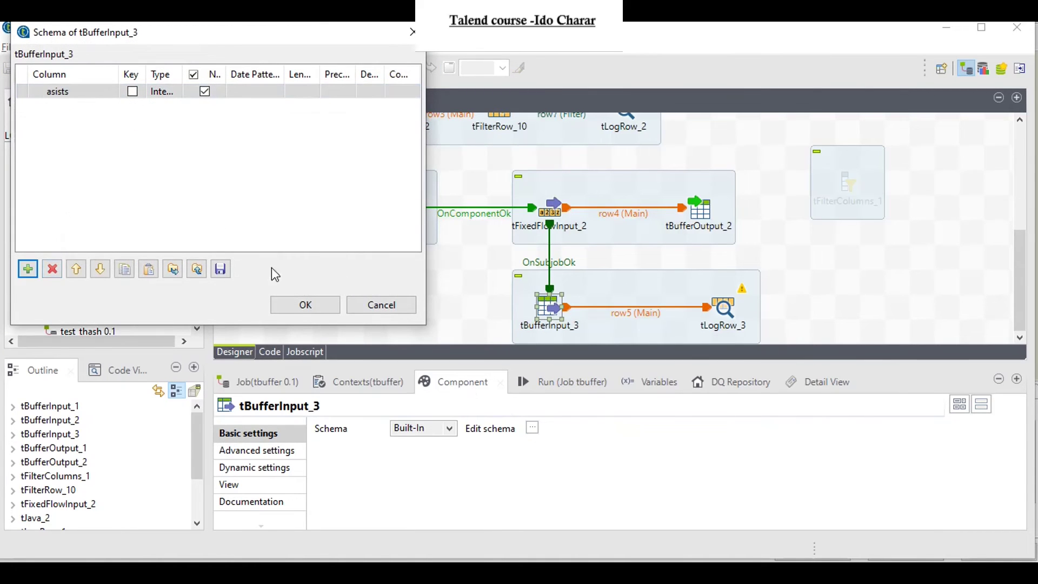
click(293, 300)
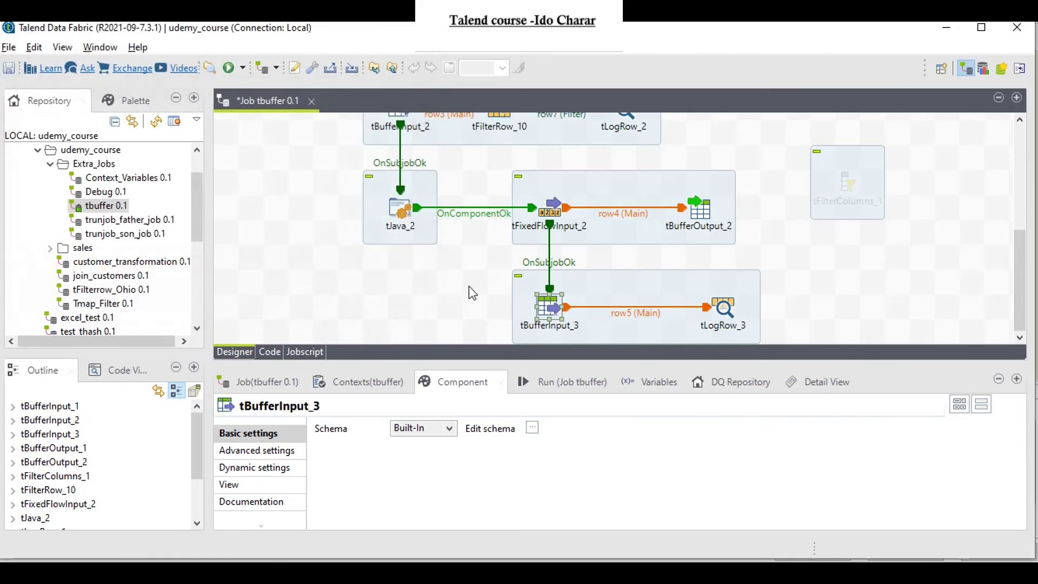
Check the input and output columns in tLogRow_3's schema and accept it
click(738, 307)
click(727, 311)
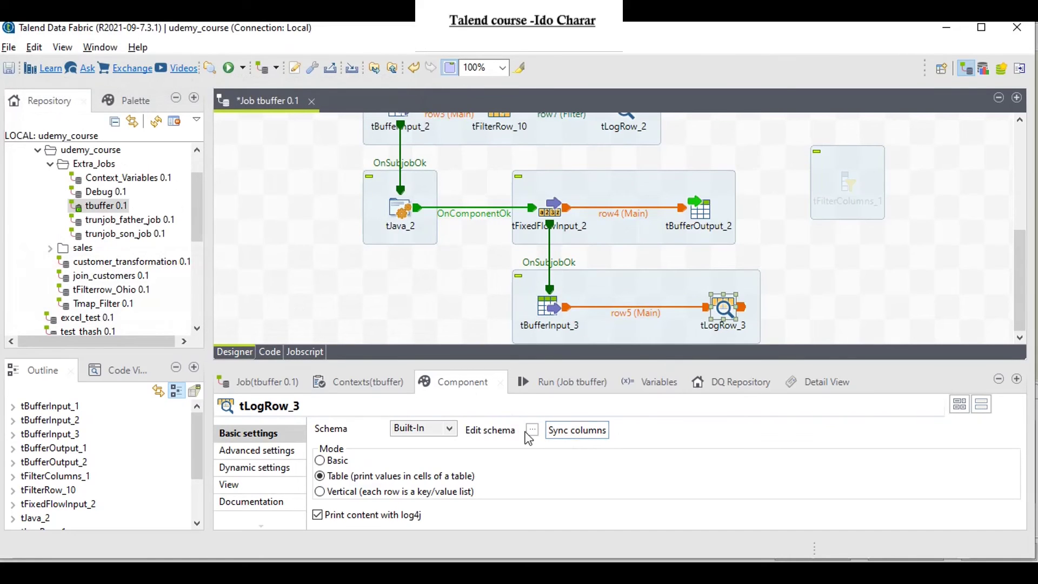
click(532, 430)
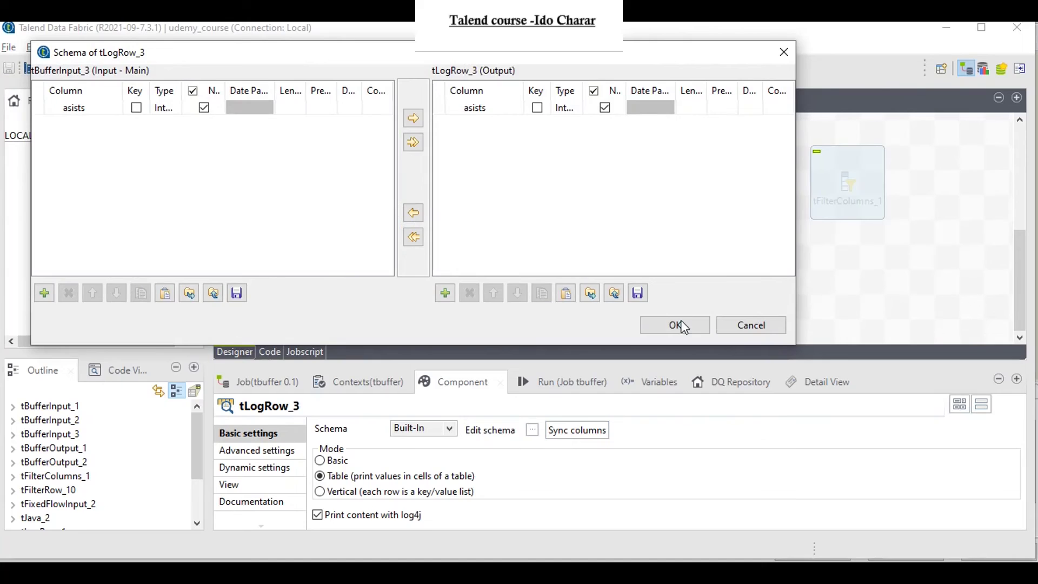
click(676, 324)
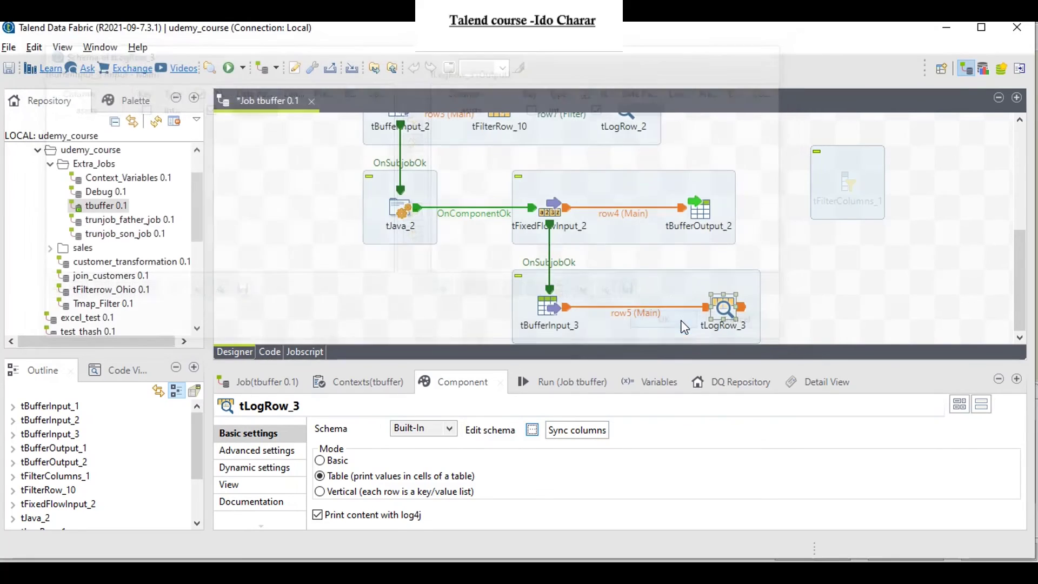
Run the tbuffer job and examine the tLogRow_2 and tLogRow_3 tables in the console output
click(546, 381)
click(366, 447)
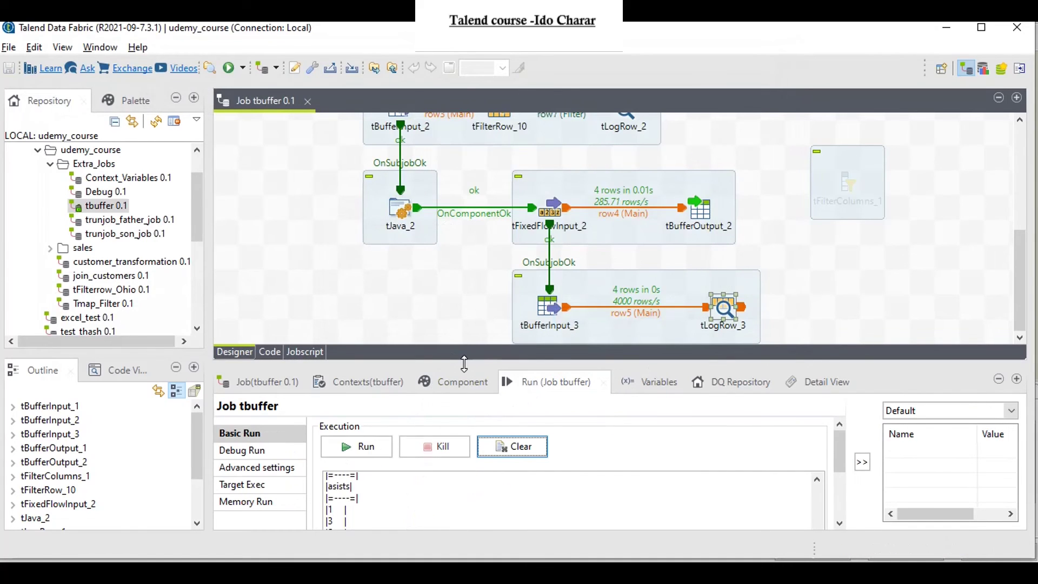
drag(465, 361, 479, 250)
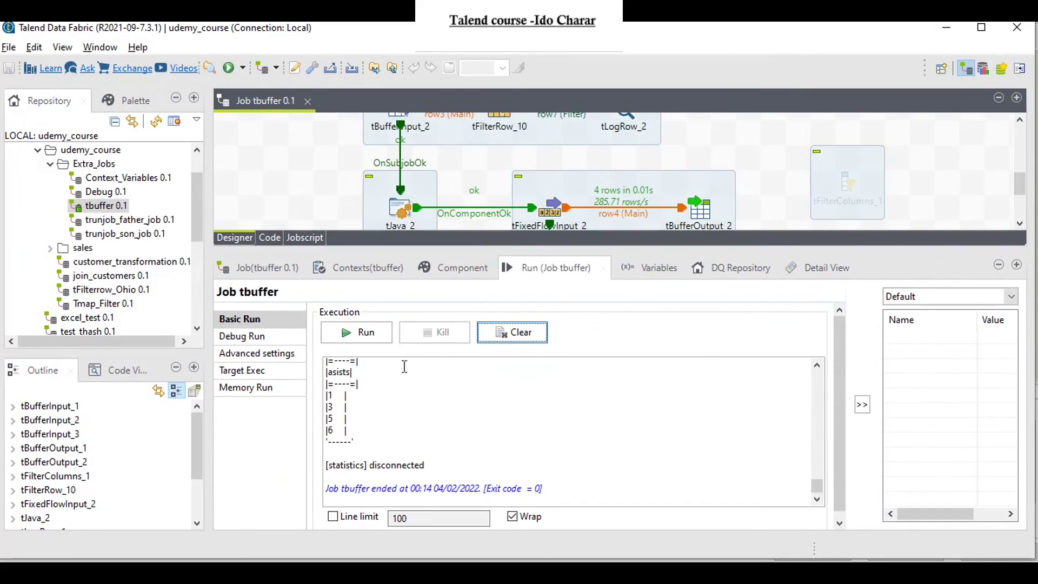
scroll(411, 413, up, 3)
scroll(412, 414, up, 2)
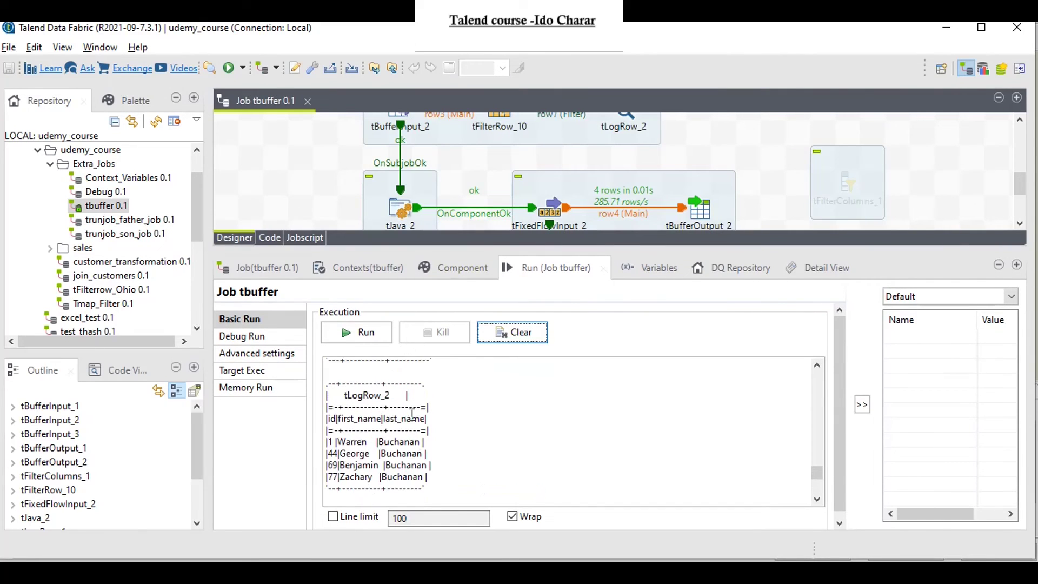
scroll(412, 413, down, 2)
scroll(411, 414, down, 2)
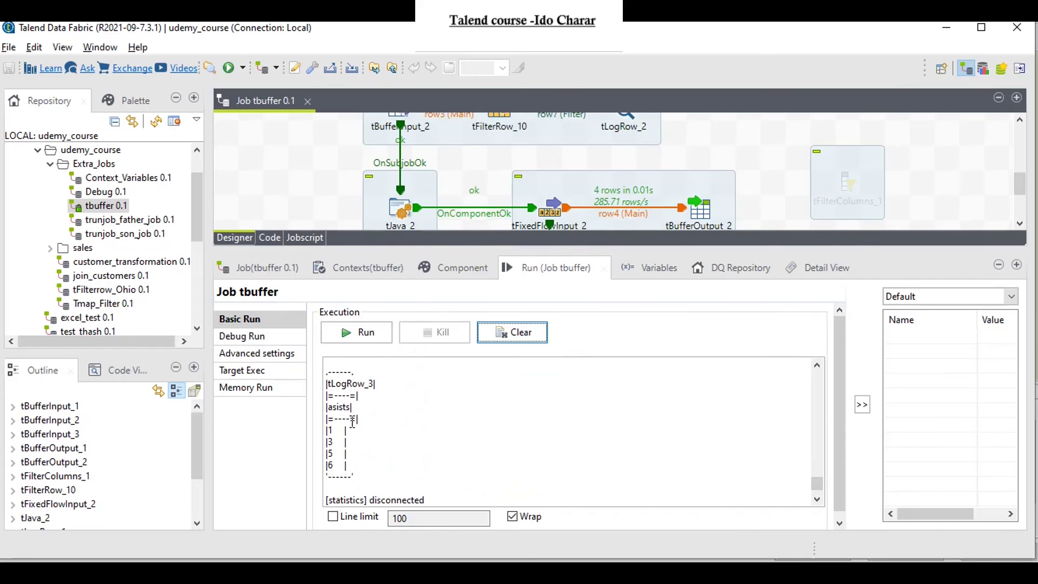
drag(345, 431, 333, 480)
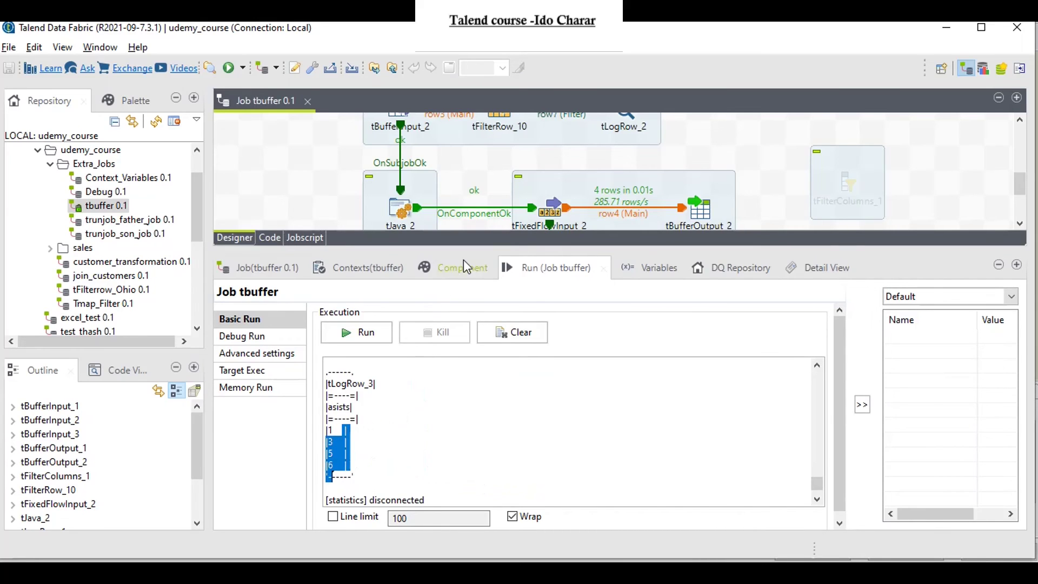
Compare the logged asists values with the inline content of tFixedFlowInput_2
drag(479, 248, 479, 360)
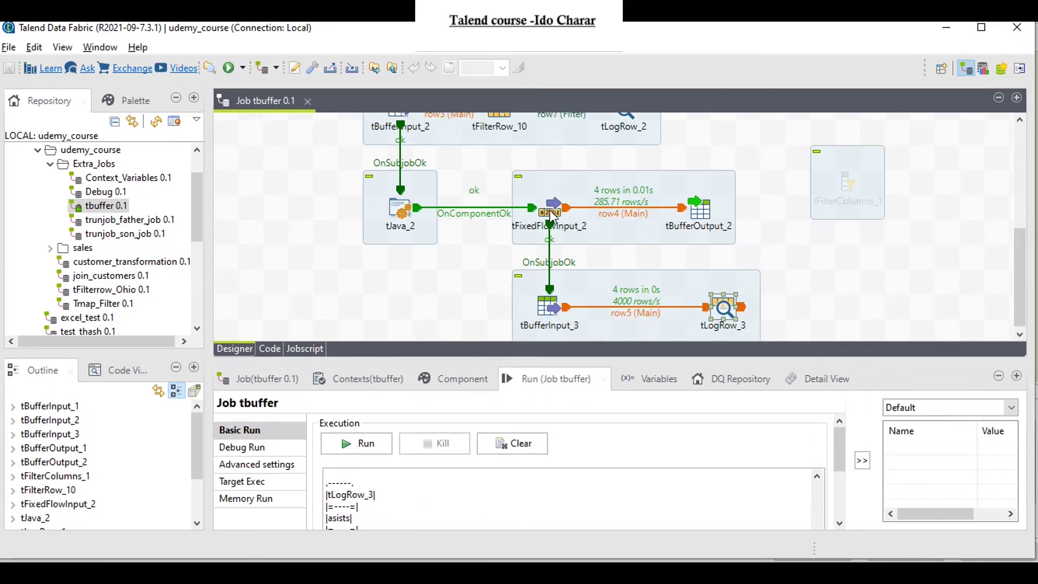
double_click(552, 216)
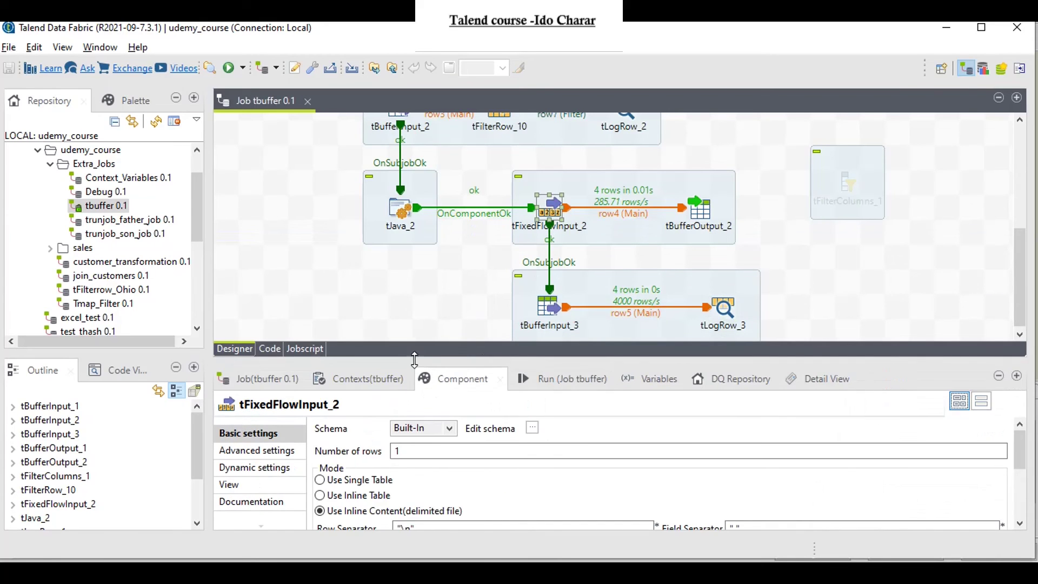
scroll(401, 487, down, 2)
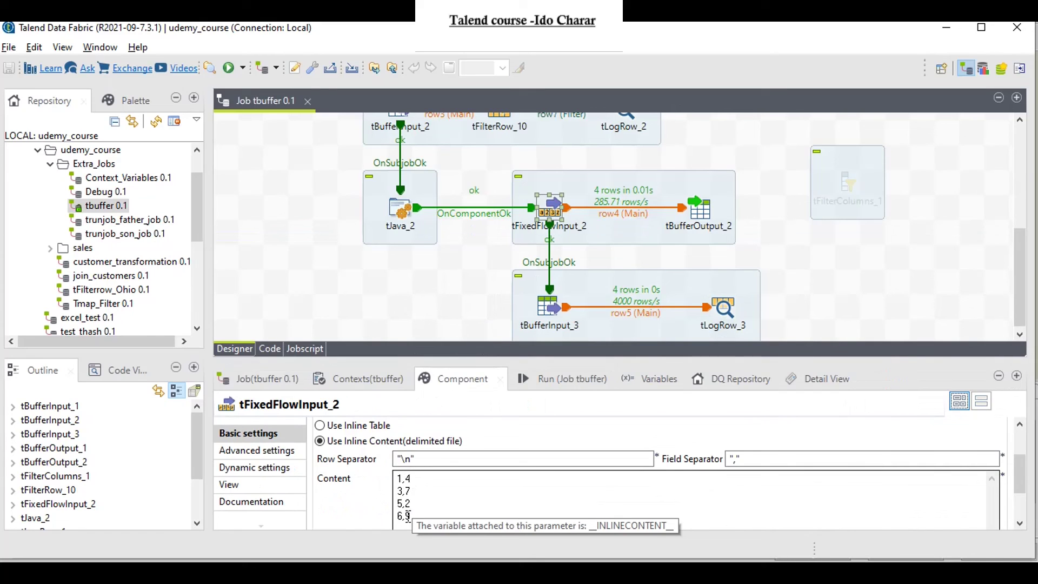
Delete the row5 link, place tFilterColumns_1 between tBufferInput_3 and tLogRow_3, and activate it
drag(724, 309, 847, 304)
click(700, 316)
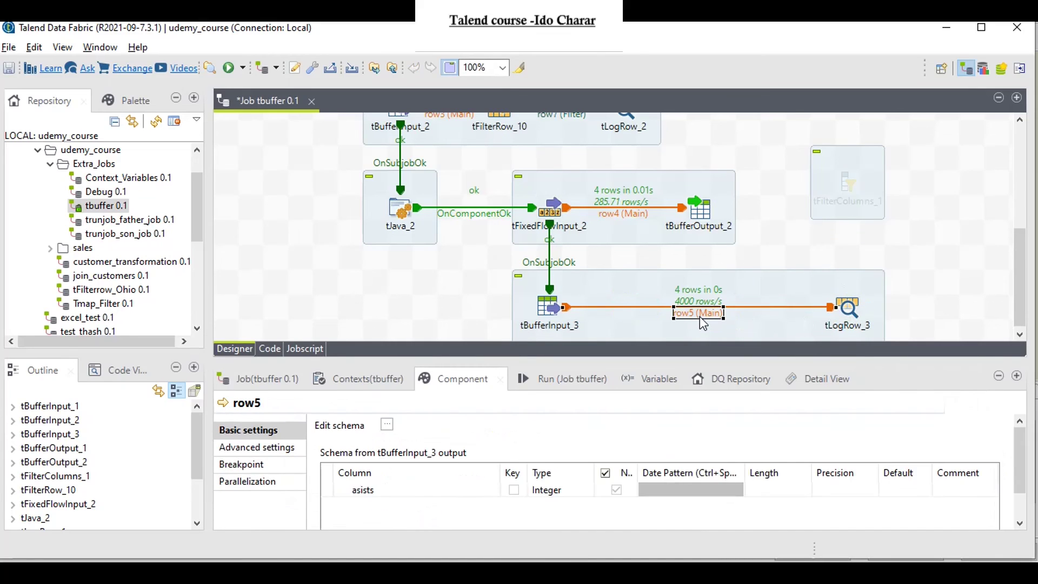
key(Delete)
drag(848, 180, 704, 304)
right_click(702, 304)
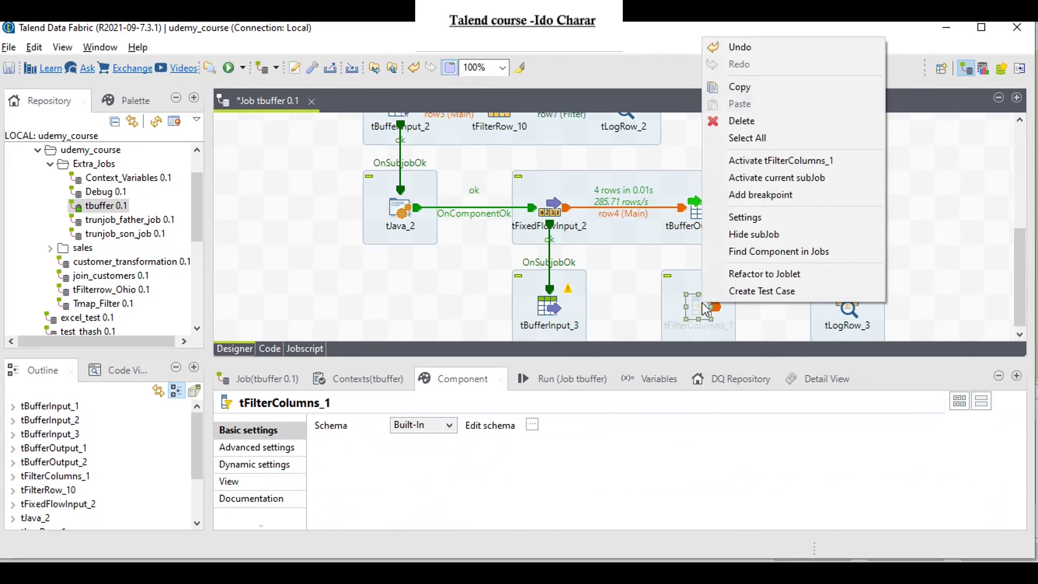
click(762, 161)
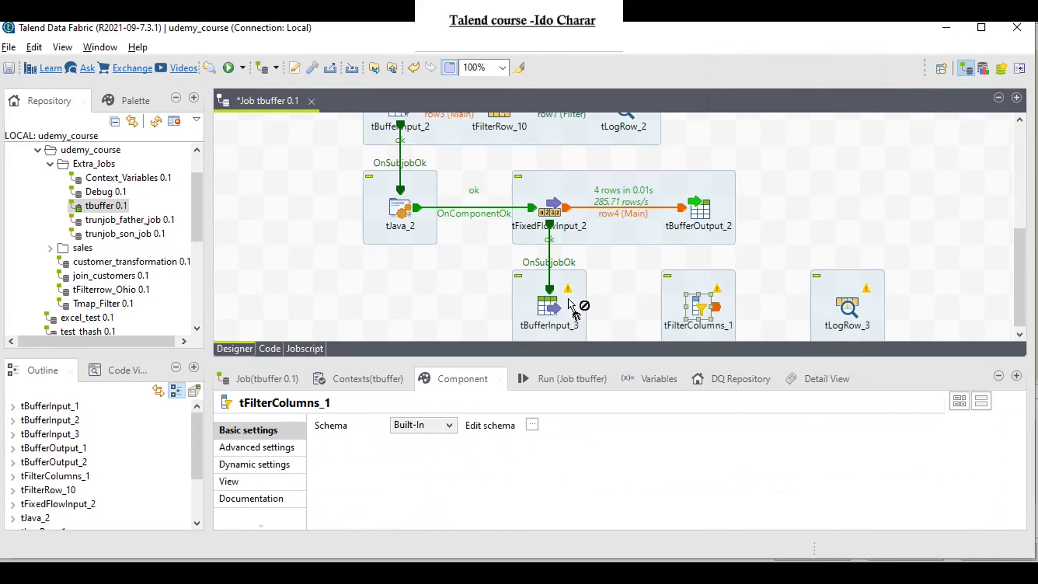
Connect tBufferInput_3 to tFilterColumns_1, and tFilterColumns_1 to tLogRow_3, with Main rows
right_click(554, 307)
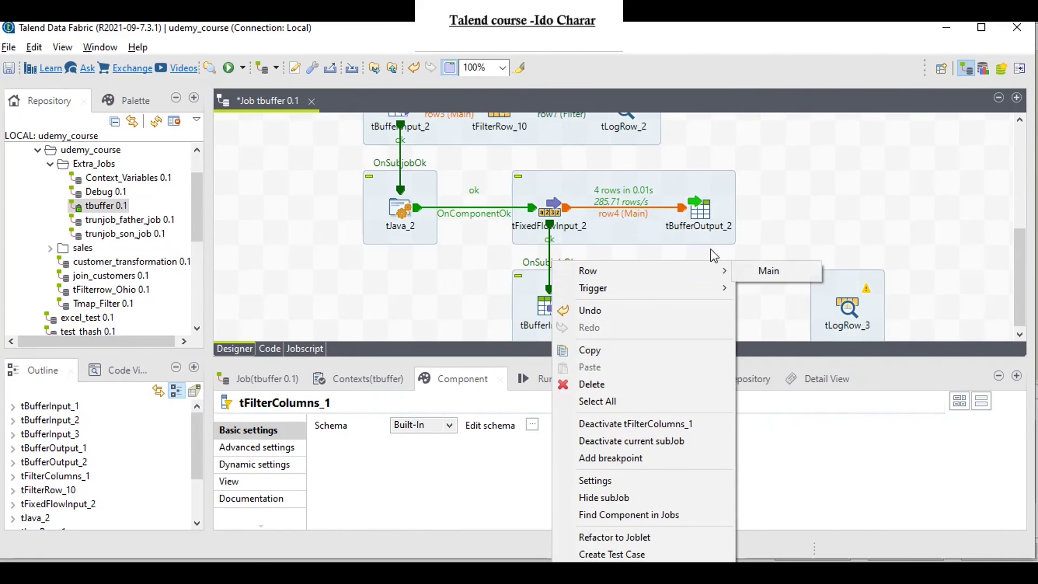
click(521, 310)
right_click(552, 308)
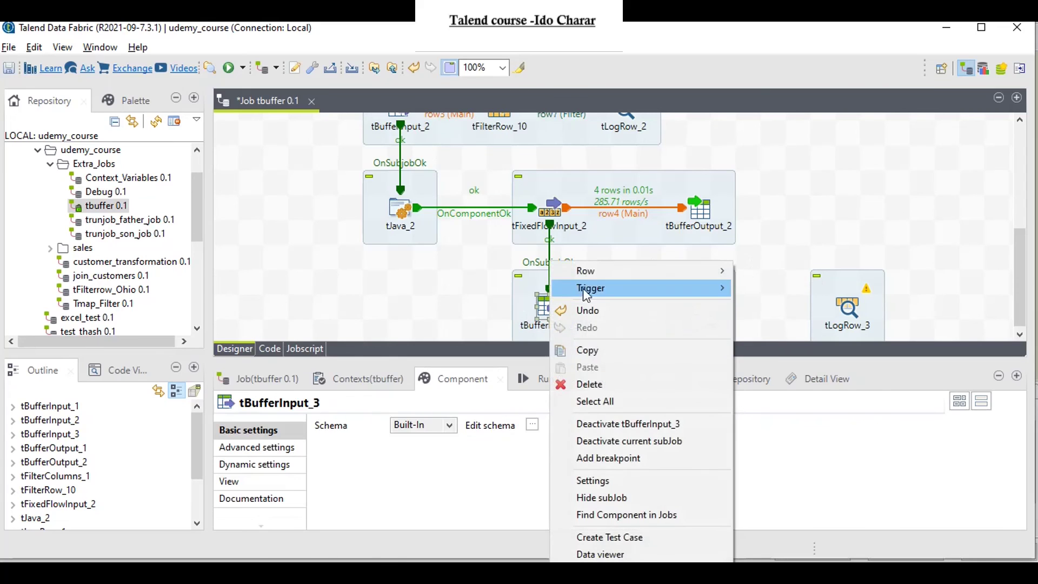
mouse_move(592, 269)
click(765, 270)
click(697, 308)
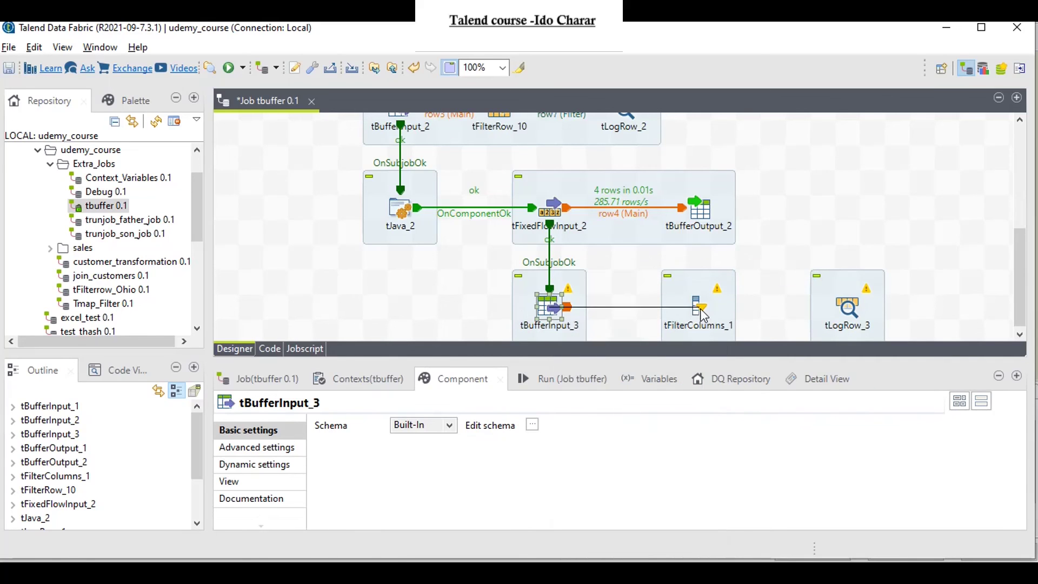
right_click(700, 306)
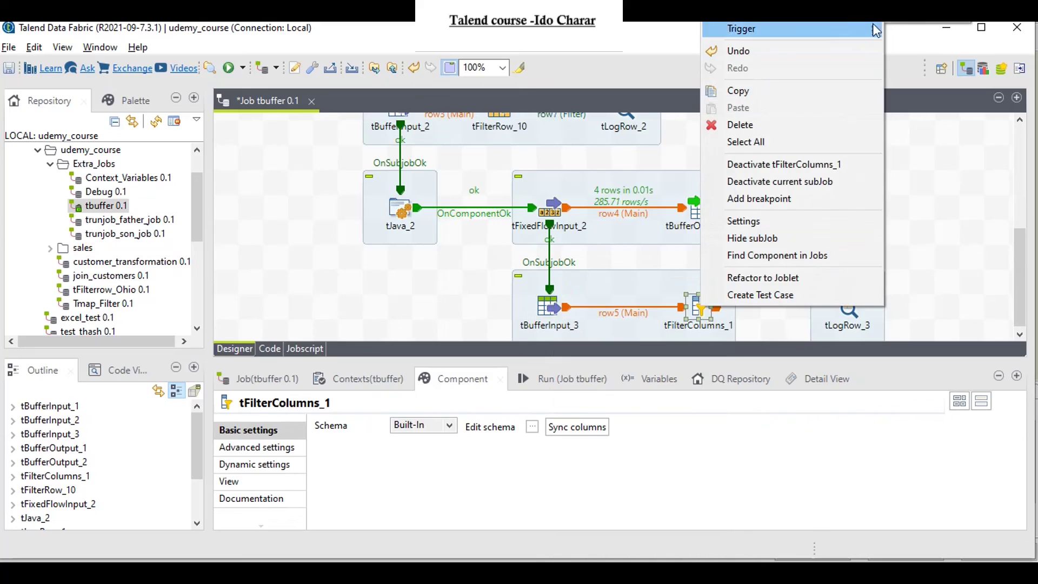
click(903, 25)
click(847, 308)
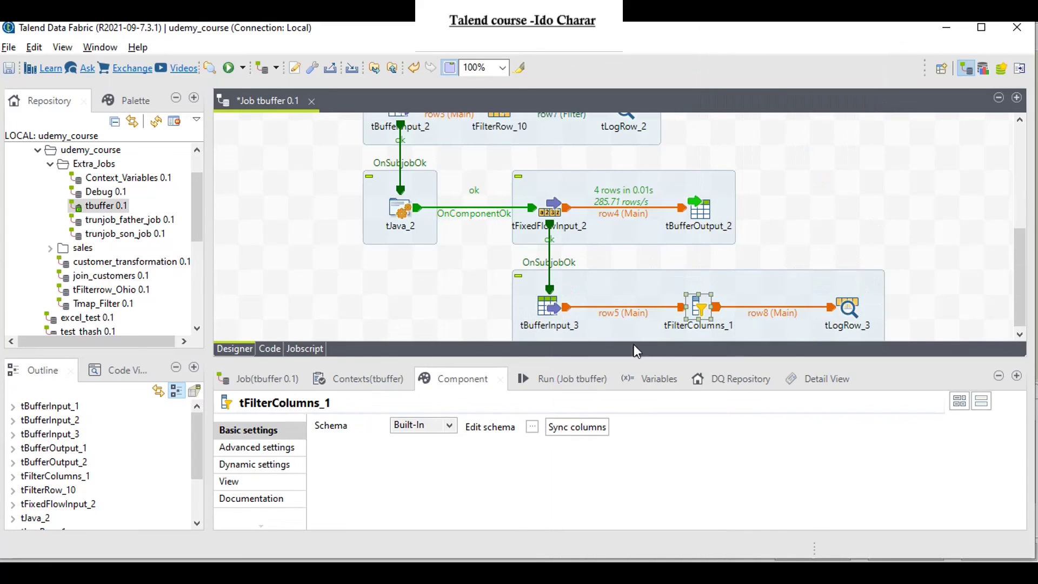
Copy the goals and asists columns from tBufferOutput_2's output schema, accept the dialog, and select tBufferInput_3
click(703, 209)
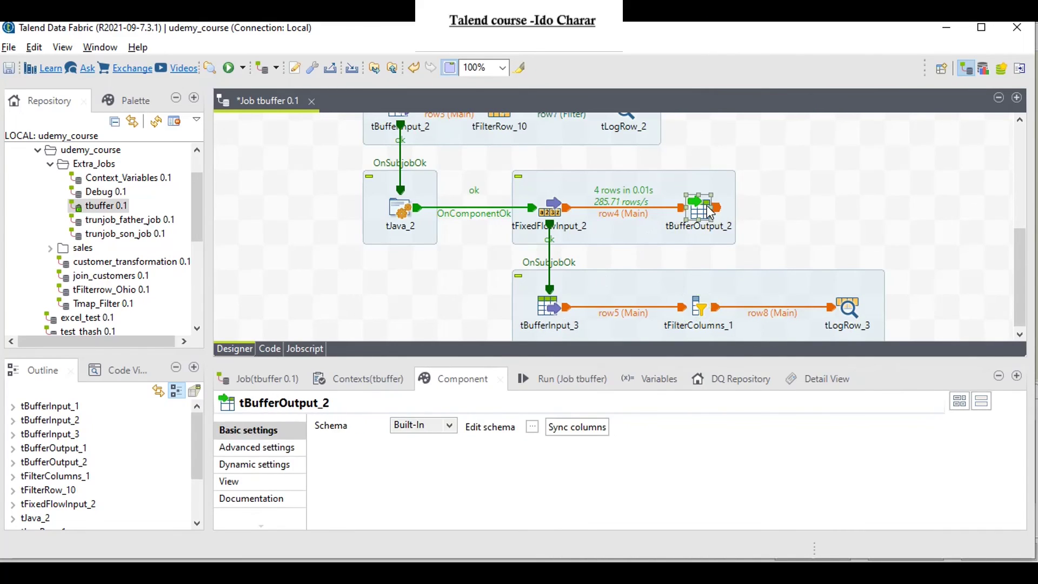
click(533, 426)
click(455, 88)
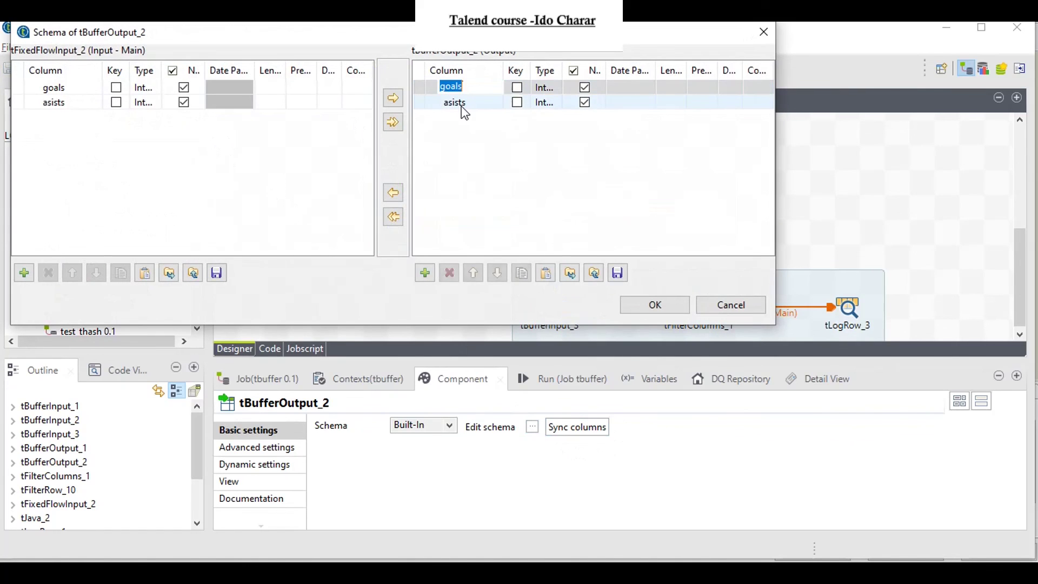
shift+click(462, 105)
click(521, 273)
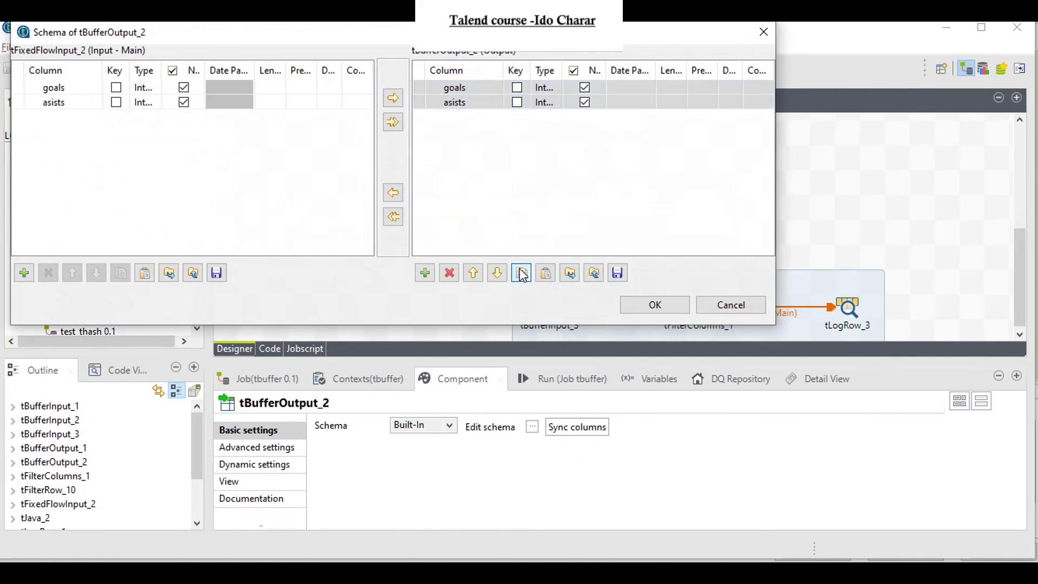
click(654, 305)
click(548, 307)
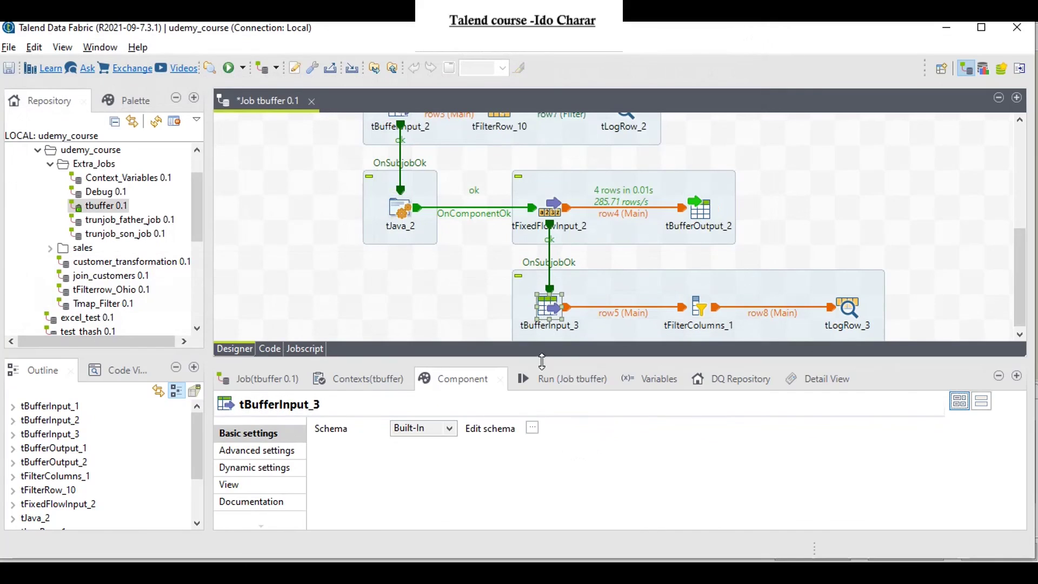
Replace the column in tBufferInput_3's schema with the copied goals and asists columns and accept the schema
click(532, 428)
click(154, 152)
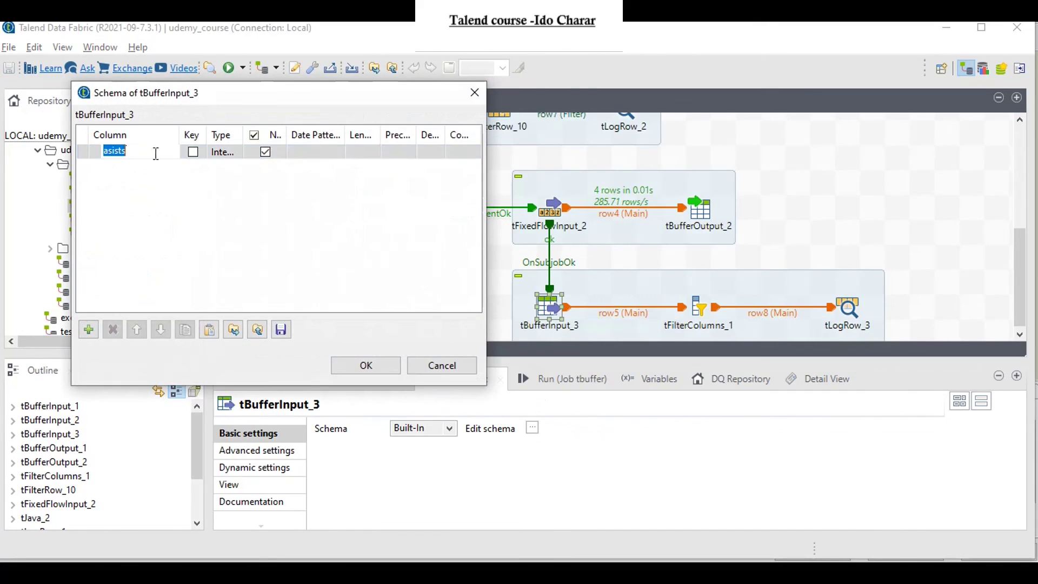
click(115, 335)
click(208, 329)
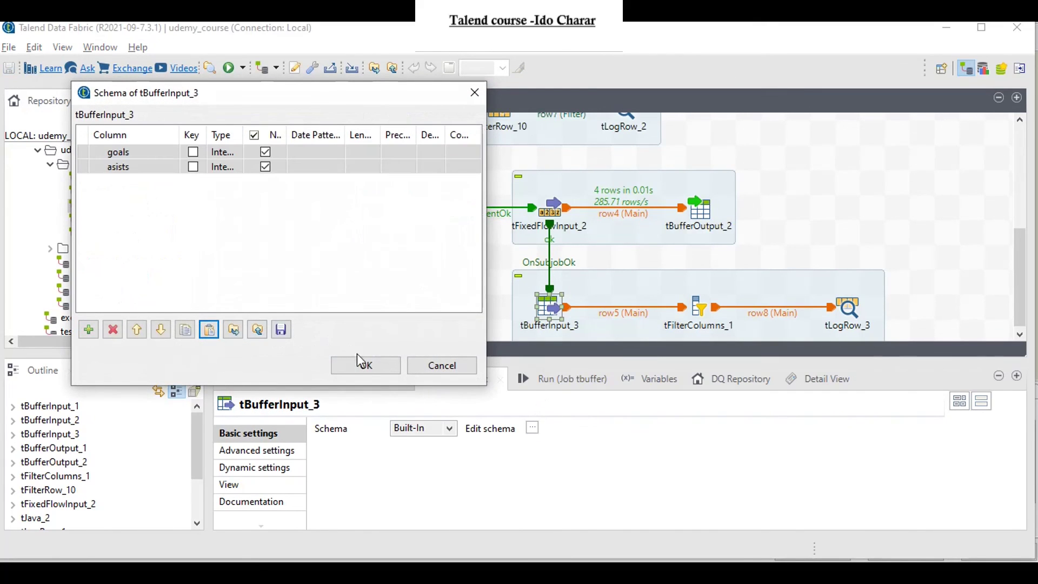
click(366, 368)
click(574, 304)
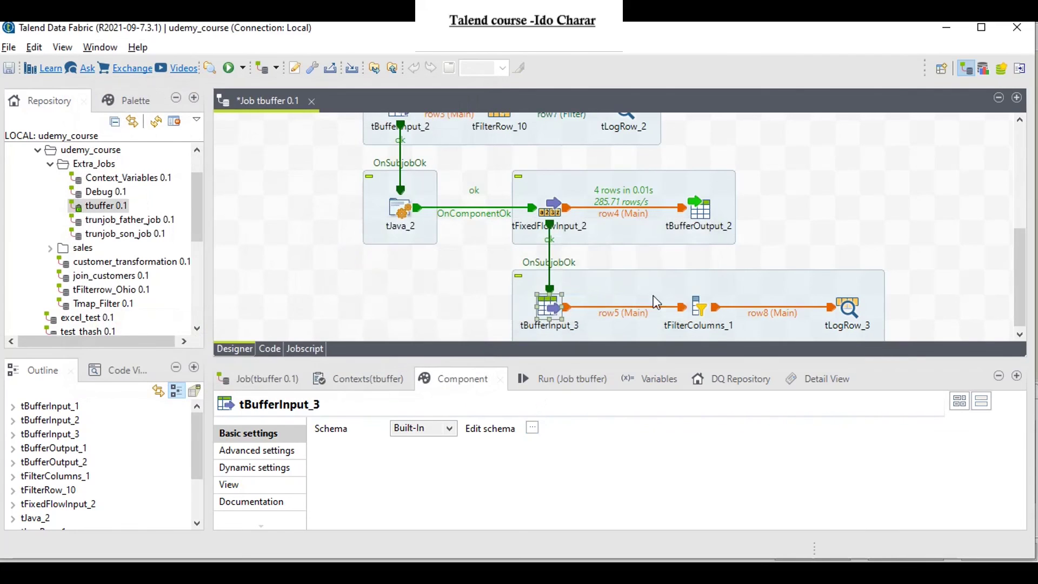
Sync tFilterColumns_1's columns with tBufferInput_3 without propagating the changes
click(696, 319)
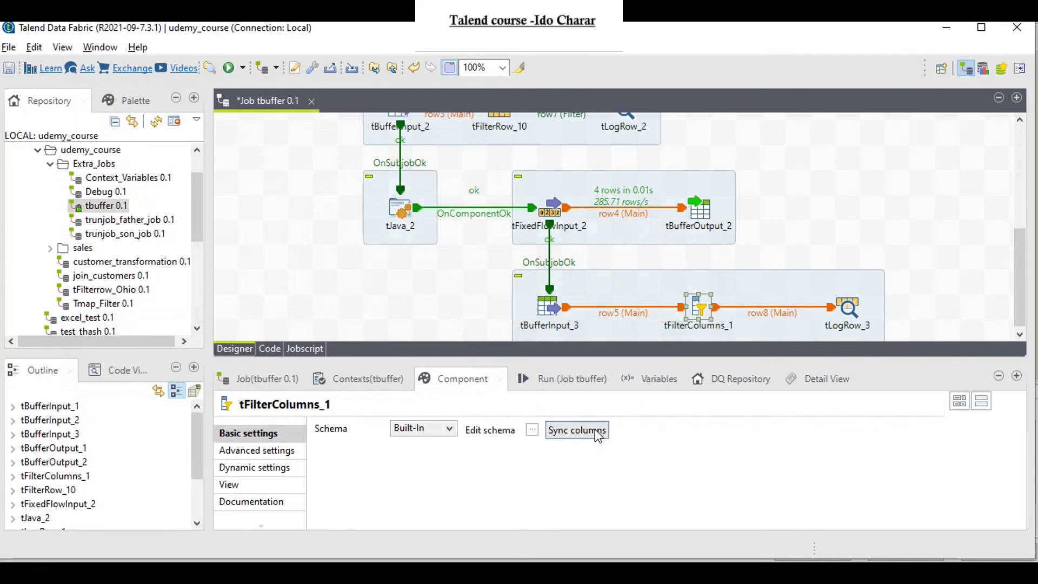
click(594, 432)
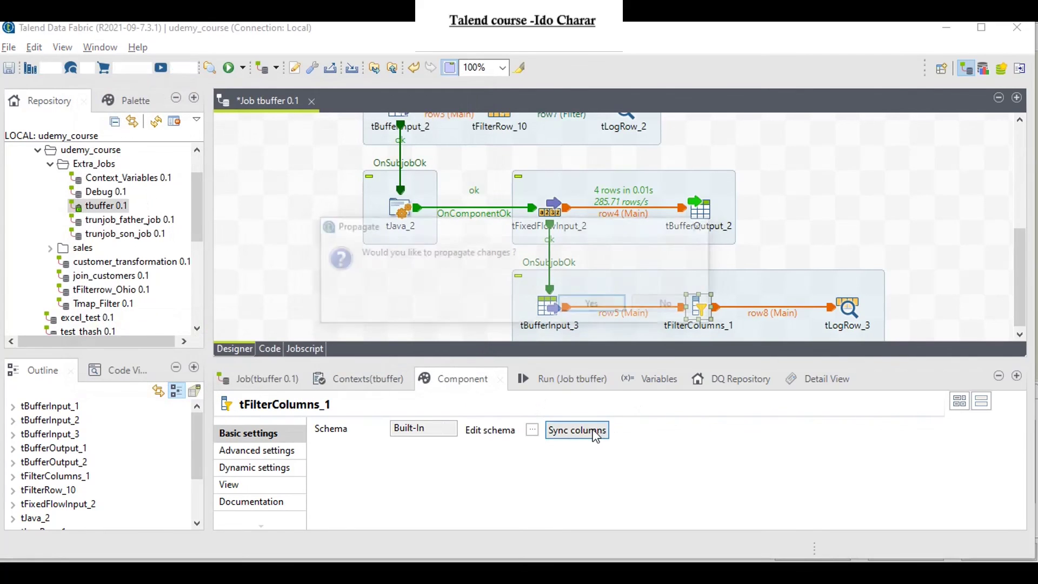
click(648, 305)
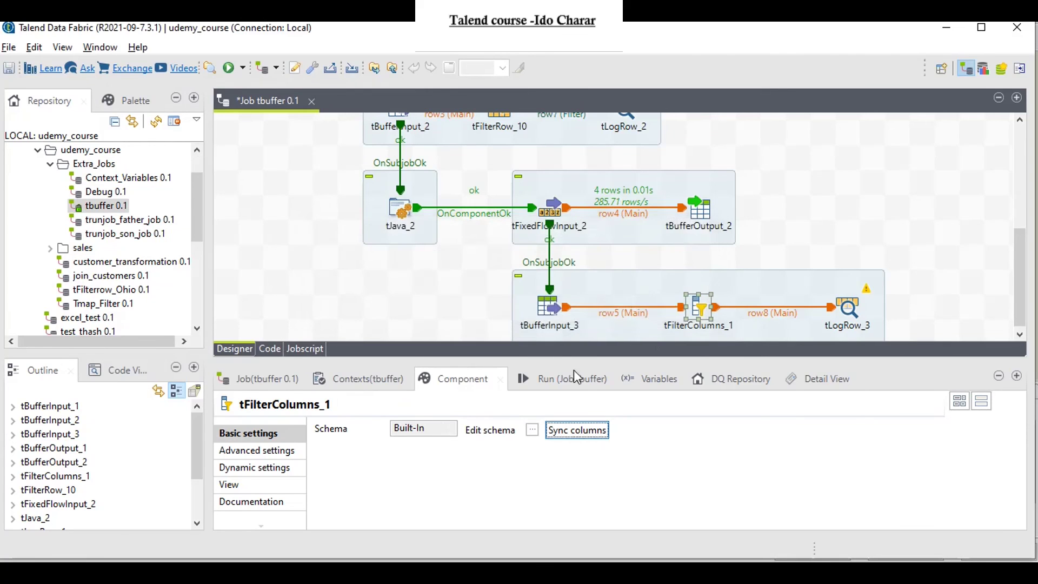
Remove the goals column from tFilterColumns_1's output schema, keeping only asists, and accept the schema
click(531, 431)
click(471, 107)
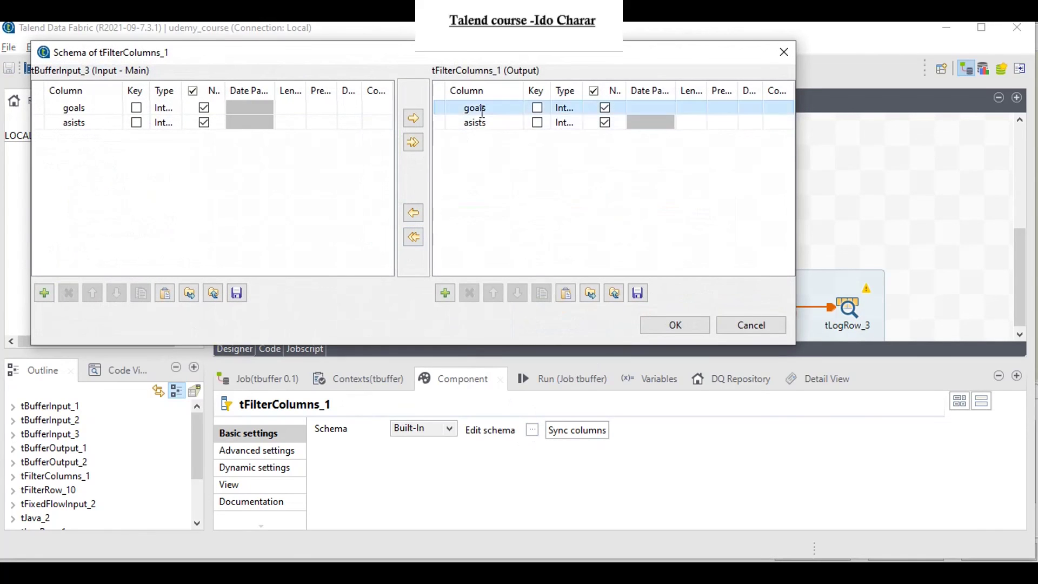
click(469, 292)
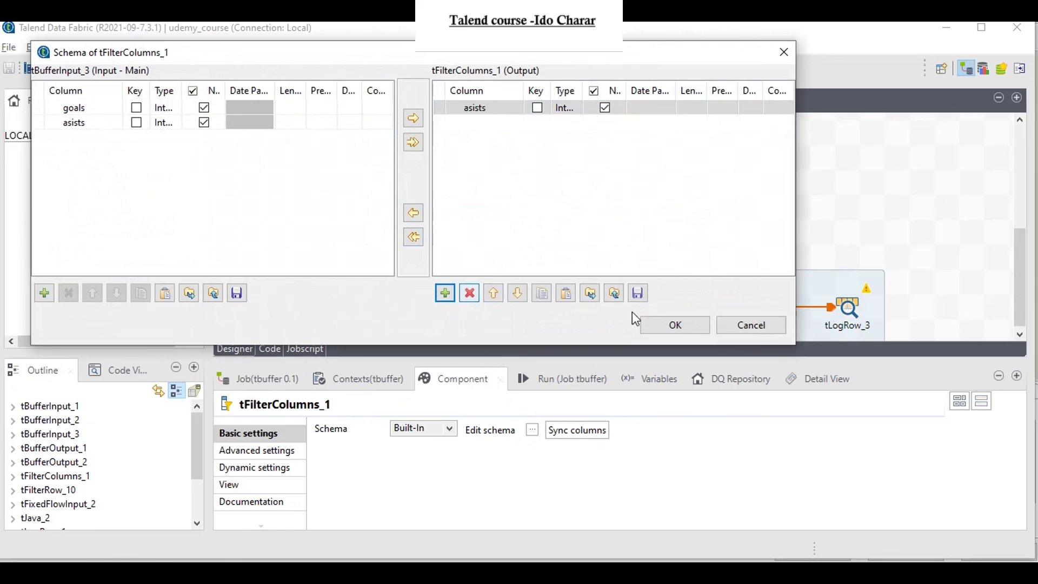
click(675, 327)
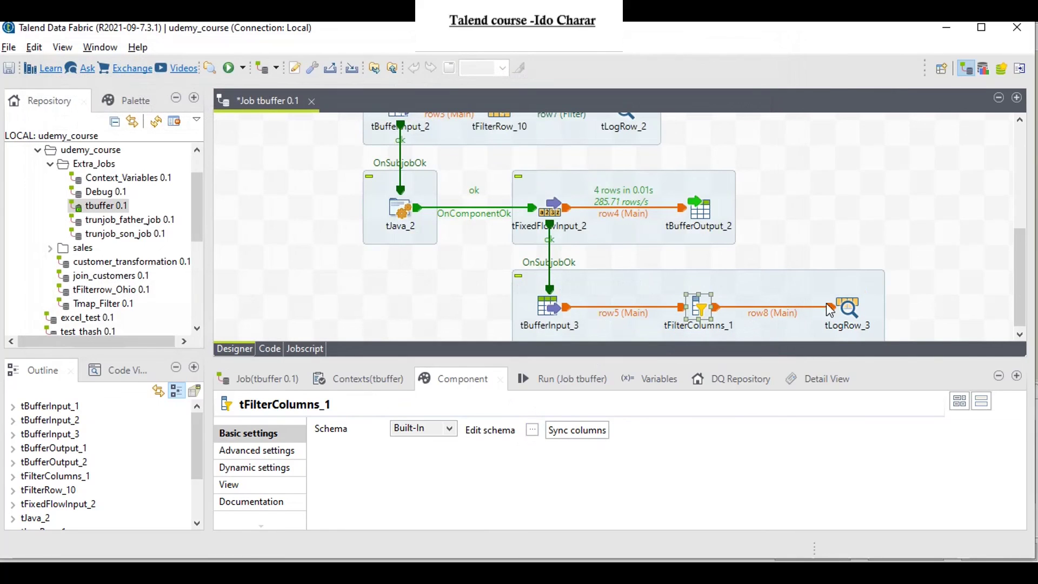
Sync tLogRow_3's columns with tFilterColumns_1 and run the tbuffer job
click(843, 311)
click(560, 437)
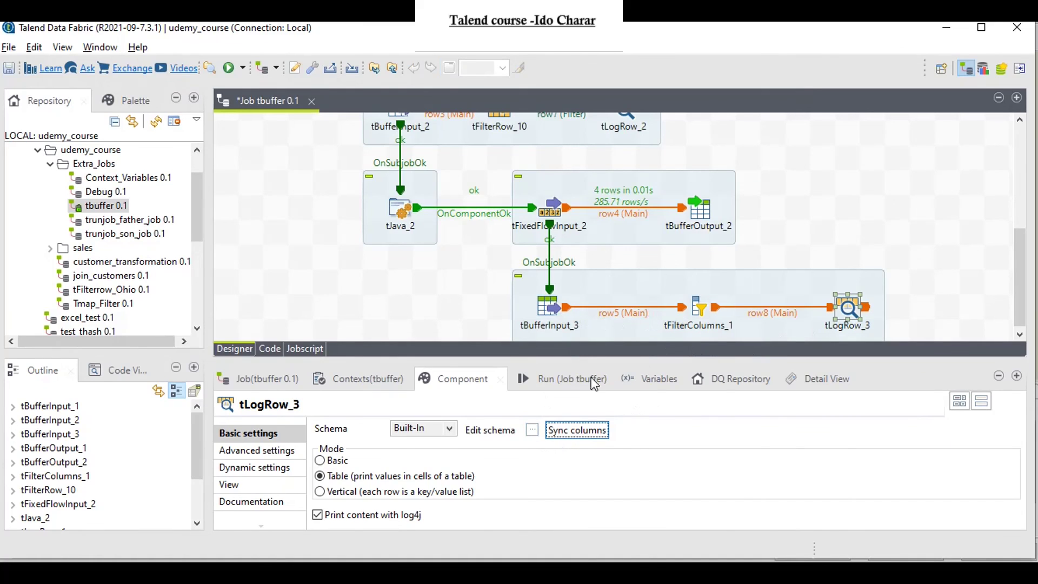
click(572, 378)
click(368, 443)
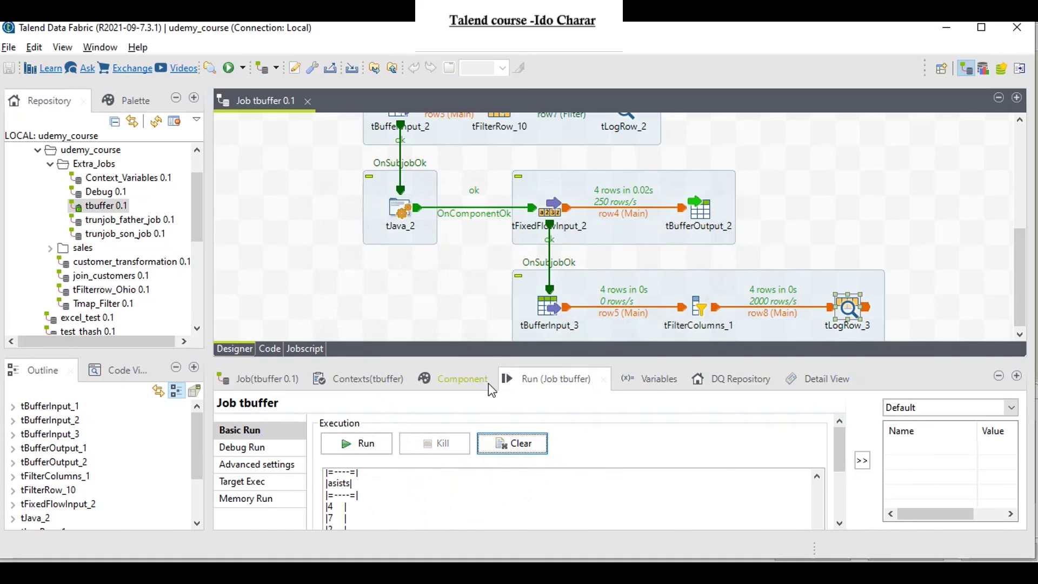
drag(481, 278, 744, 322)
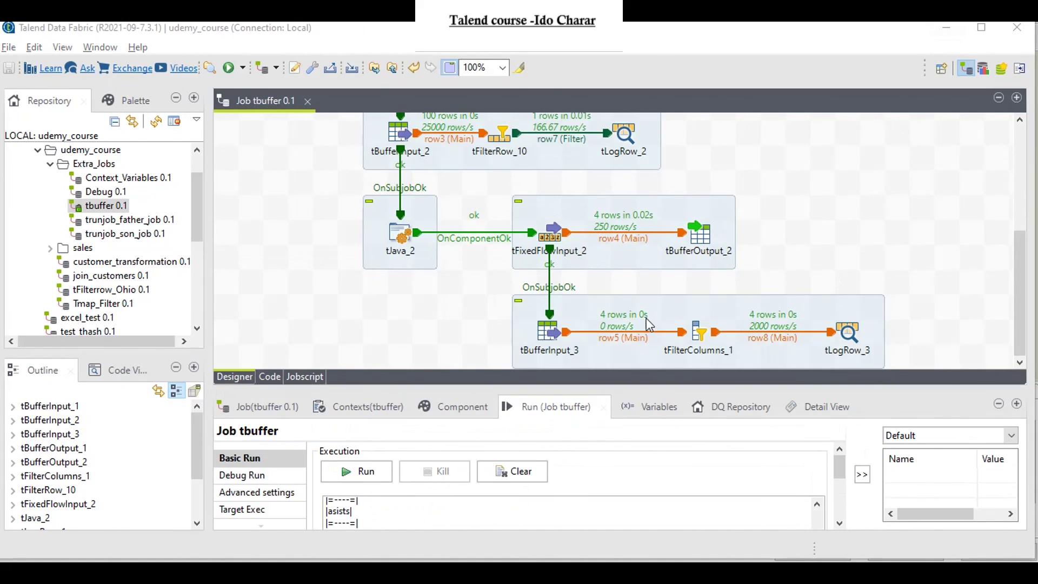